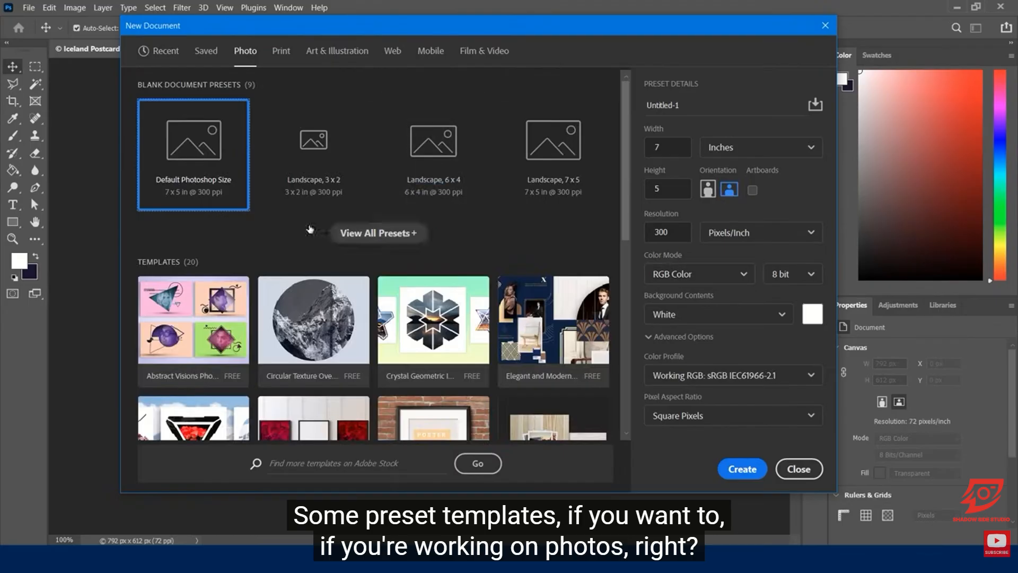
Step: Browse the Print, Art & Illustration, Web, Saved and Recent preset categories for new documents
{"action": "left_click", "coordinate": [281, 51]}
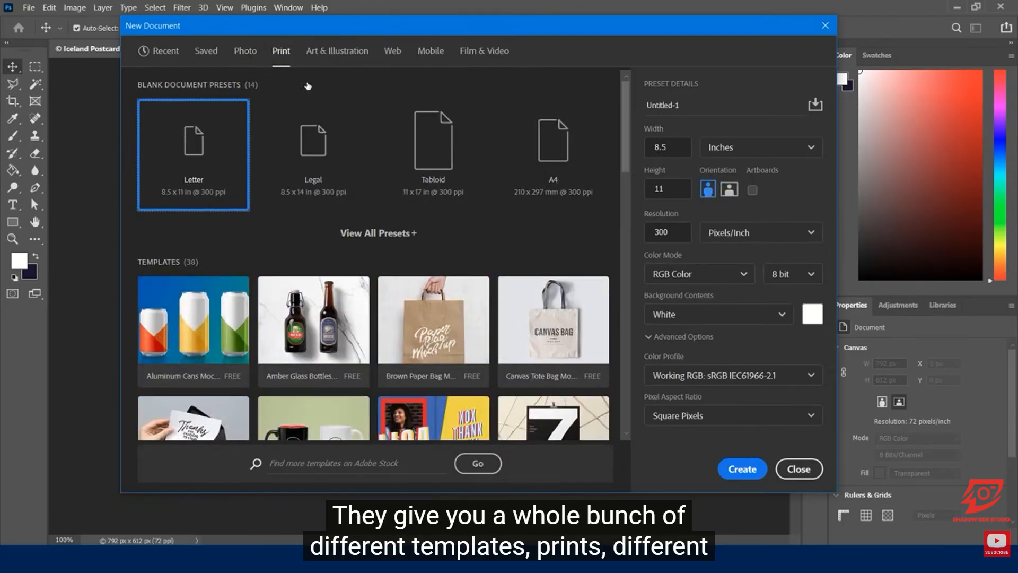
{"action": "left_click", "coordinate": [337, 51]}
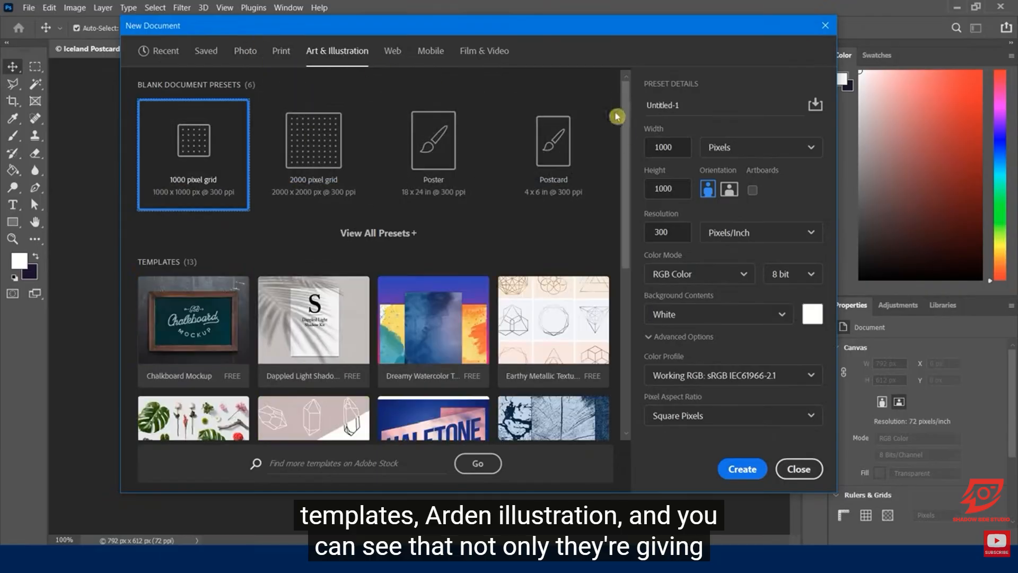
{"action": "mouse_move", "coordinate": [624, 127]}
{"action": "left_mouse_down"}
{"action": "mouse_move", "coordinate": [634, 227]}
{"action": "mouse_move", "coordinate": [629, 109]}
{"action": "left_mouse_up"}
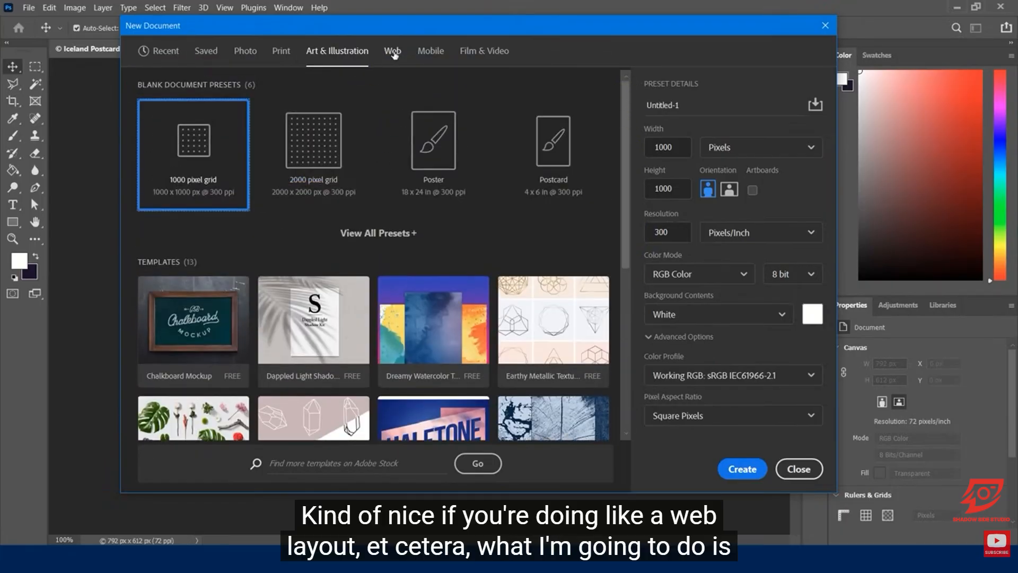
{"action": "left_click", "coordinate": [392, 50]}
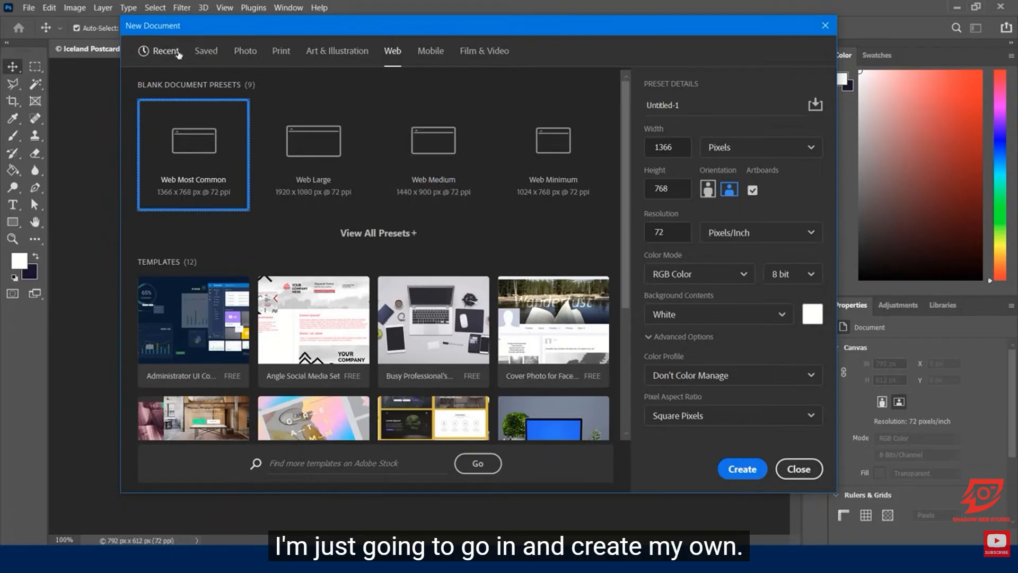
{"action": "left_click", "coordinate": [208, 51]}
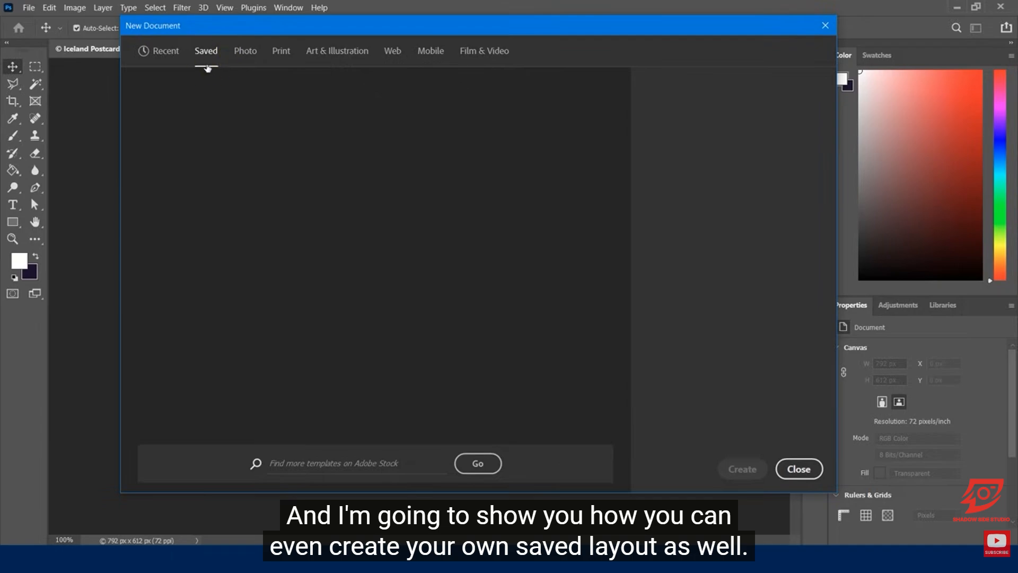
{"action": "left_click", "coordinate": [163, 56]}
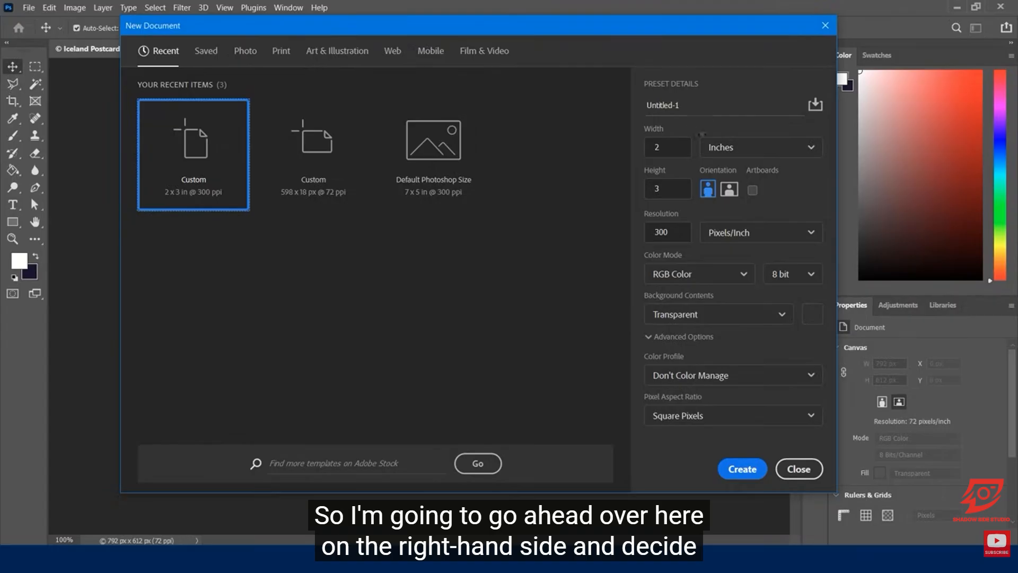
Step: Set the new document to 11 inches wide by 8.5 inches high, landscape orientation, at 72 pixels/inch
{"action": "double_click", "coordinate": [670, 146]}
{"action": "type", "text": "11"}
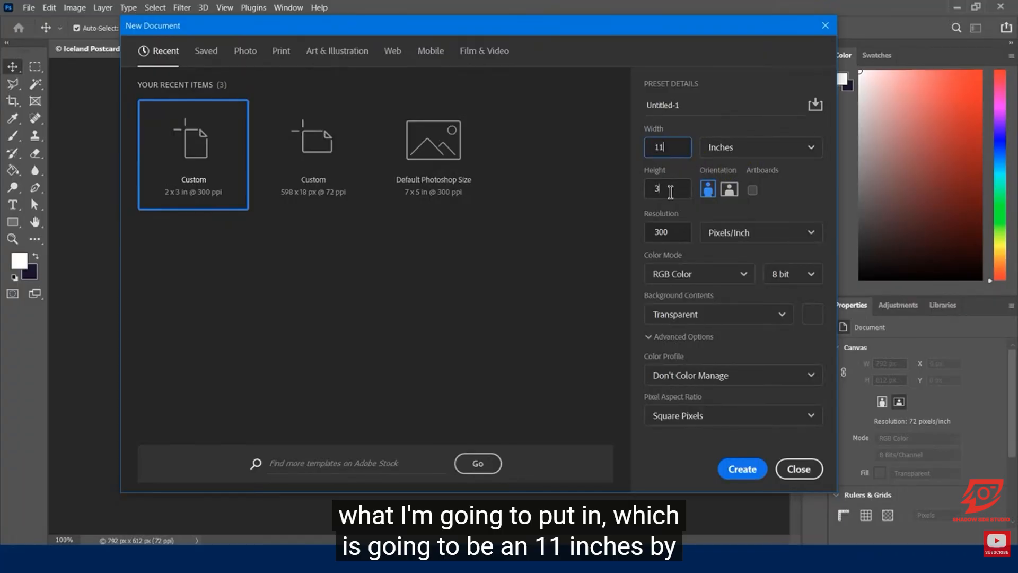
{"action": "double_click", "coordinate": [651, 188]}
{"action": "type", "text": "8.5"}
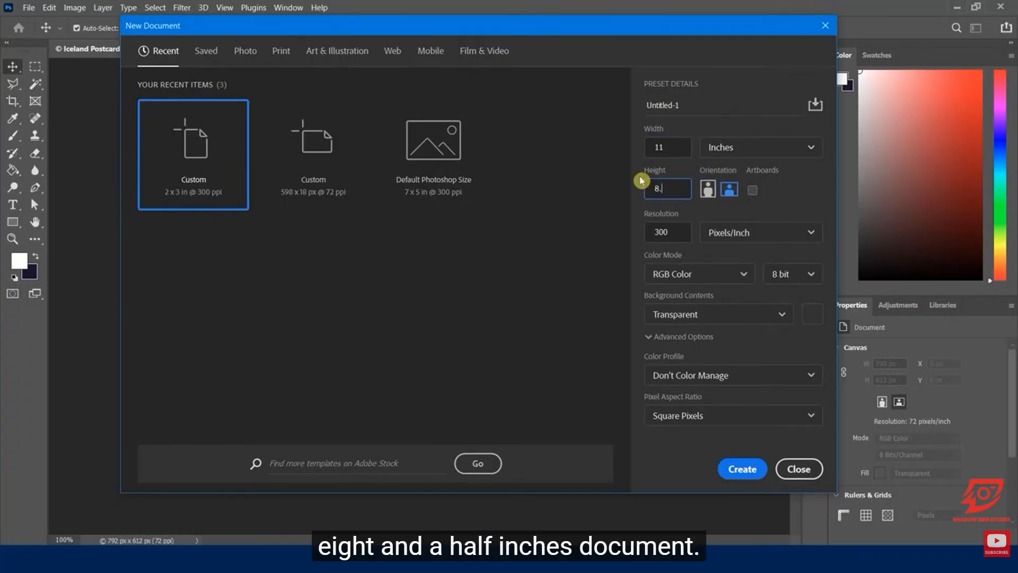
{"action": "left_click", "coordinate": [731, 190]}
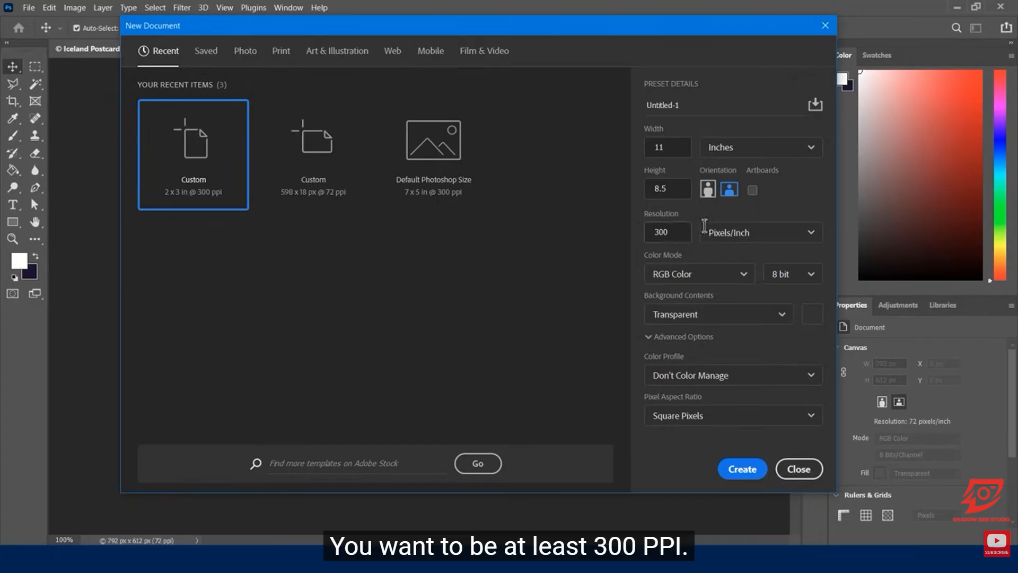
{"action": "double_click", "coordinate": [676, 231]}
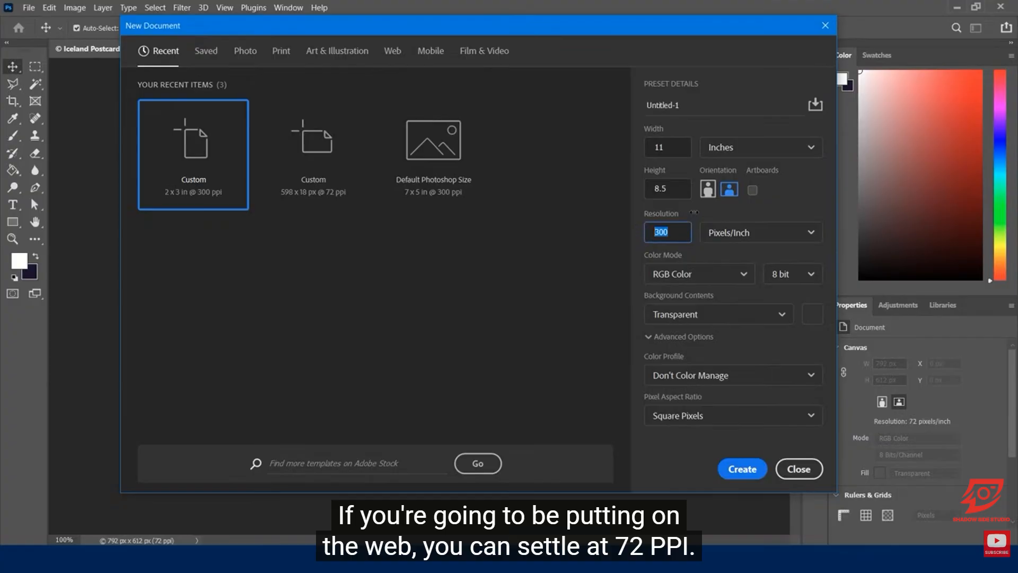
{"action": "type", "text": "72"}
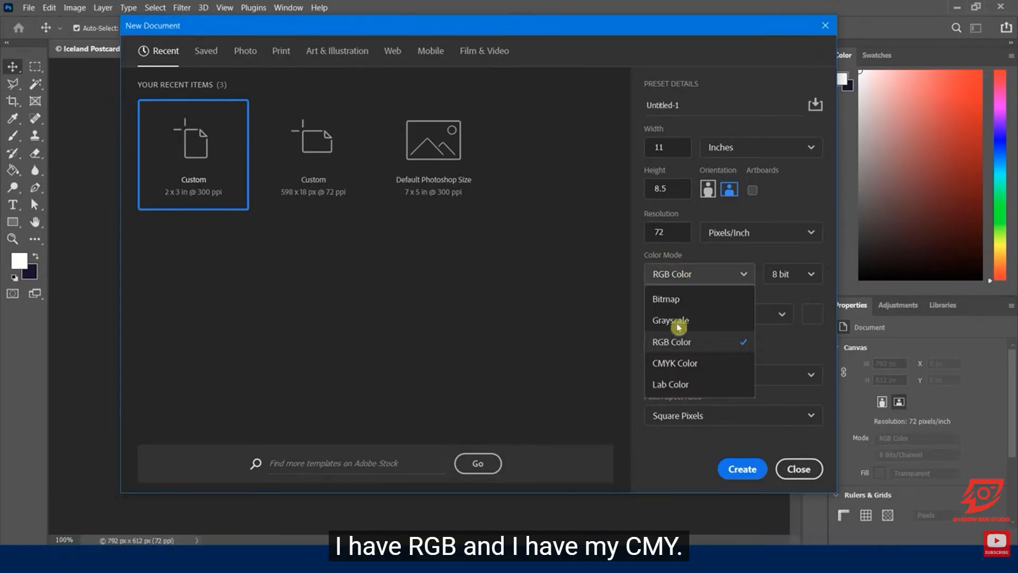
Step: Compare the bit depths offered for CMYK Color and RGB Color, returning the color mode to RGB Color
{"action": "left_click", "coordinate": [673, 365]}
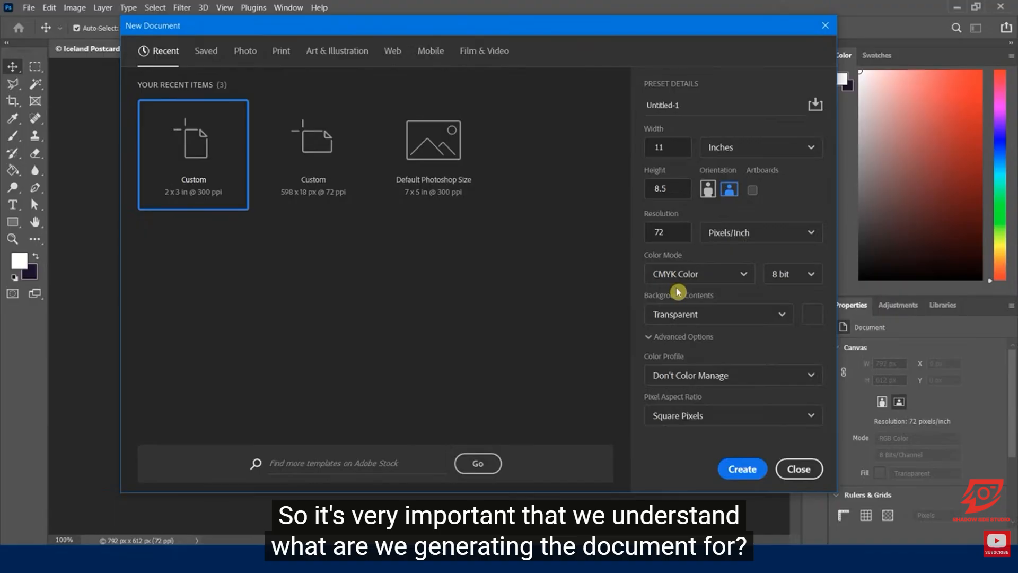
{"action": "left_click", "coordinate": [795, 277]}
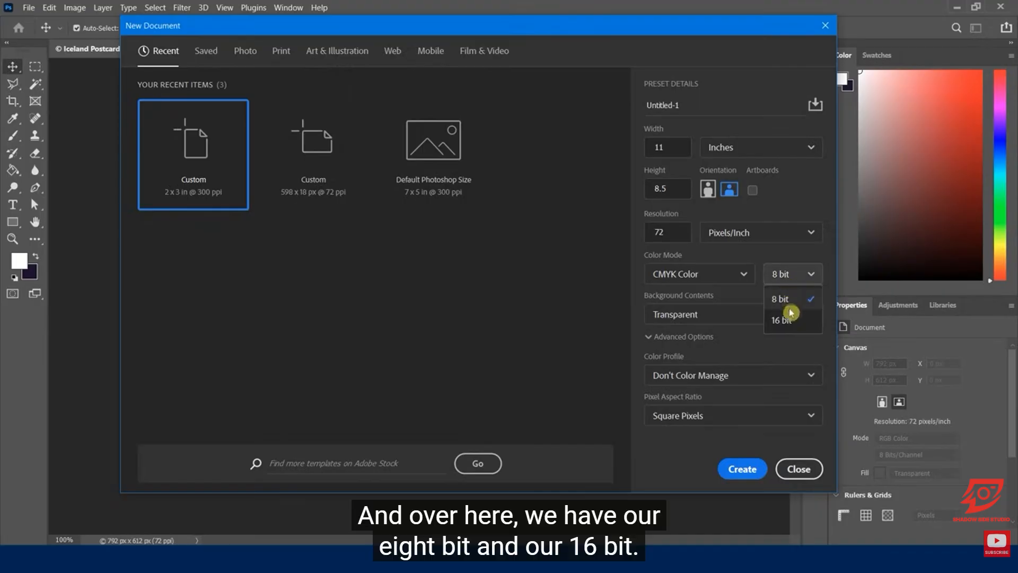
{"action": "left_click", "coordinate": [740, 272]}
{"action": "left_click", "coordinate": [705, 274]}
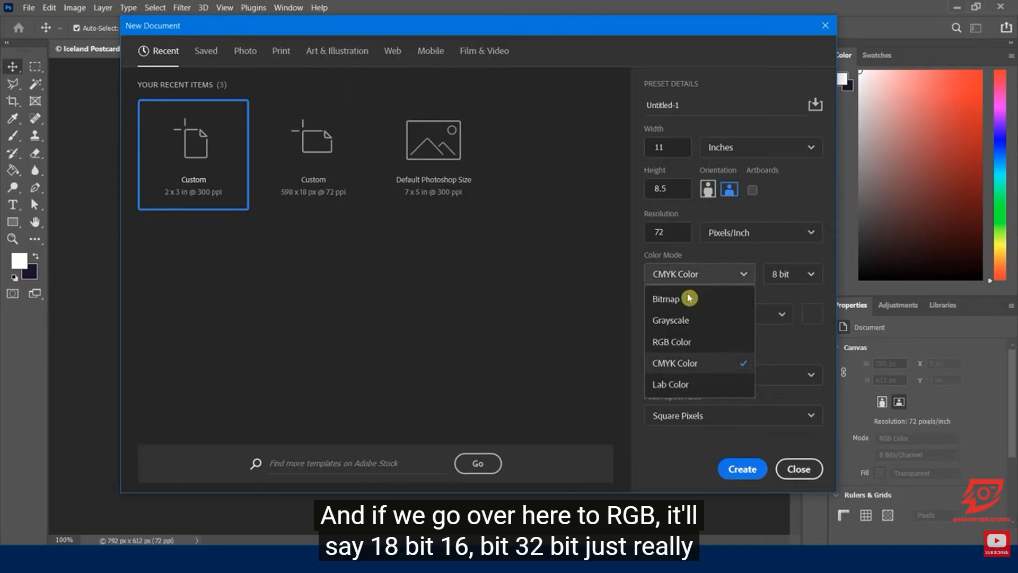
{"action": "left_click", "coordinate": [695, 340]}
{"action": "left_click", "coordinate": [782, 274]}
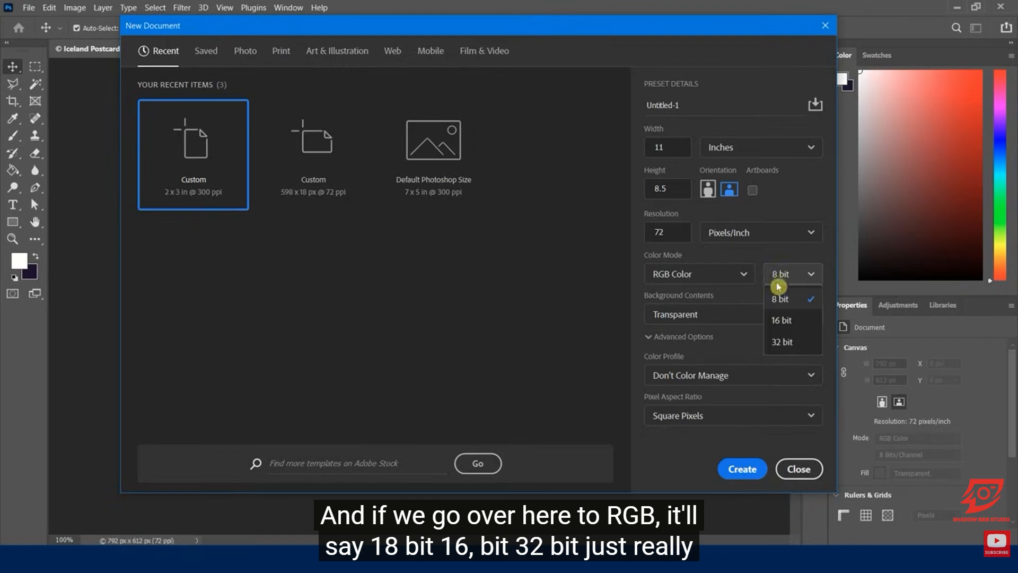
{"action": "left_click", "coordinate": [759, 258]}
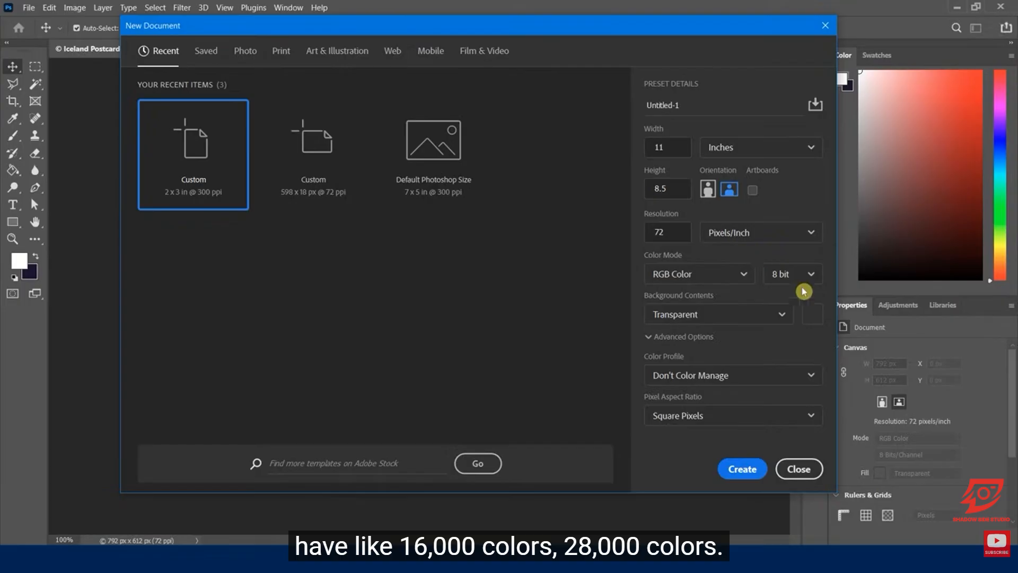
{"action": "left_click", "coordinate": [789, 276]}
{"action": "left_click", "coordinate": [737, 261]}
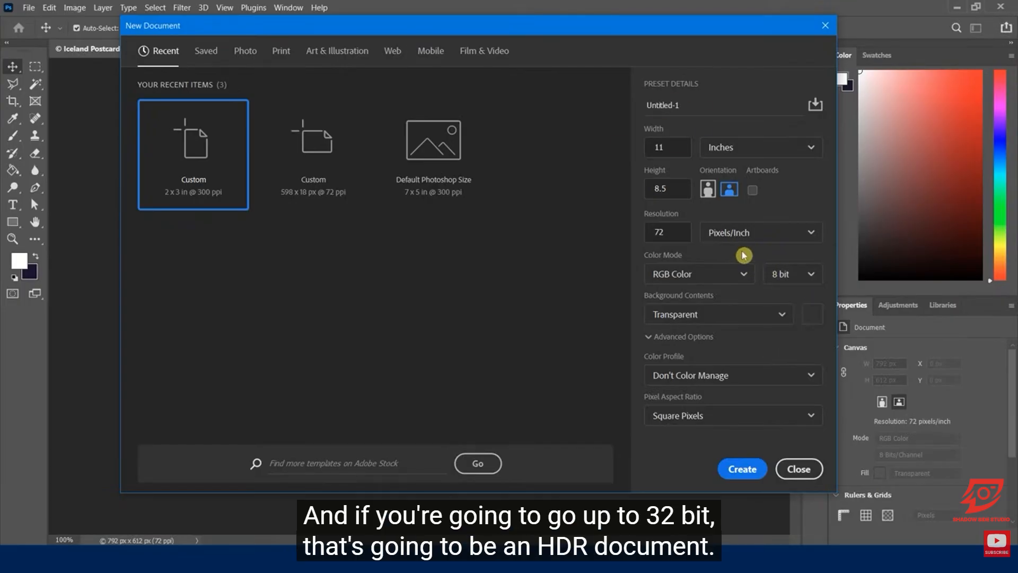
Step: Set the bit depth to 16 bit and choose Transparent for the background contents
{"action": "left_click", "coordinate": [795, 274]}
{"action": "left_click", "coordinate": [789, 318]}
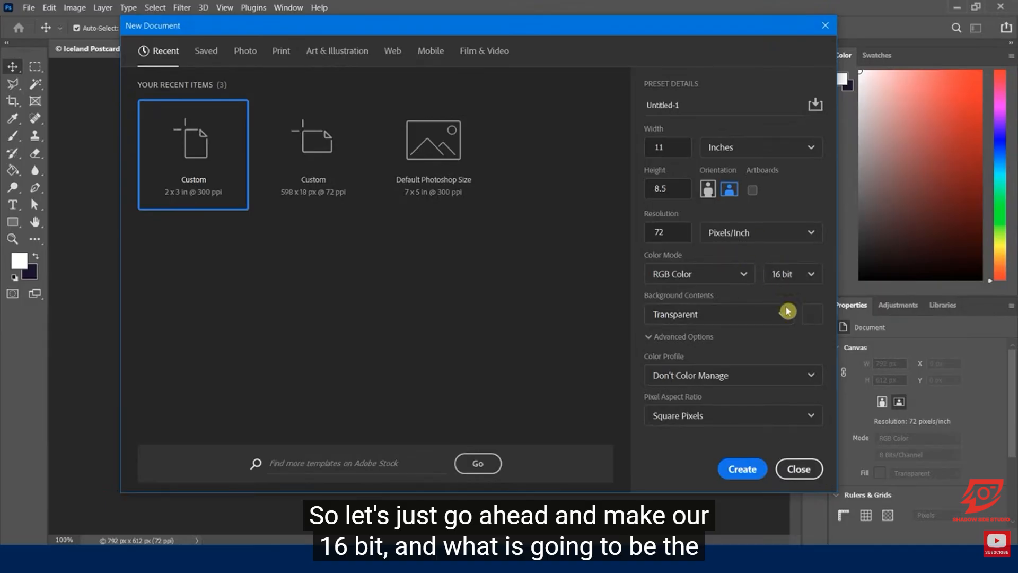
{"action": "left_click", "coordinate": [696, 314]}
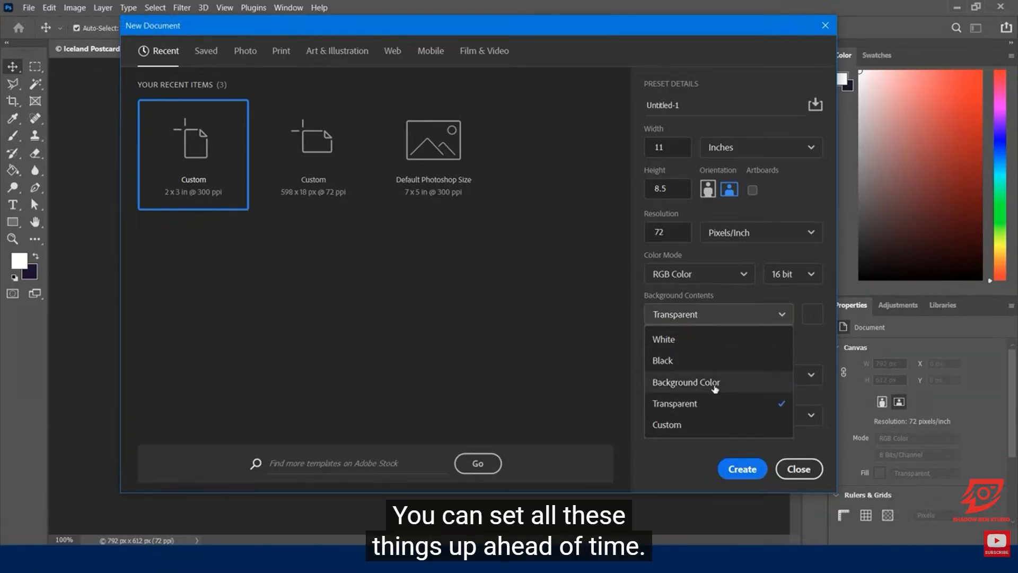
{"action": "left_click", "coordinate": [698, 404]}
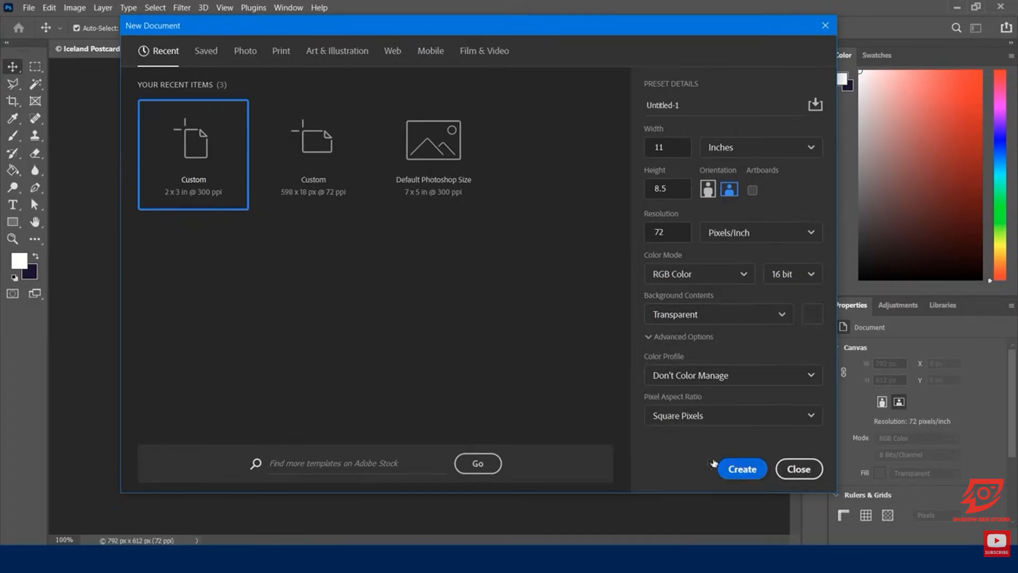
Step: Save the current document settings as a preset named "11 x 8.5 landscape 72ppi"
{"action": "left_click", "coordinate": [813, 106]}
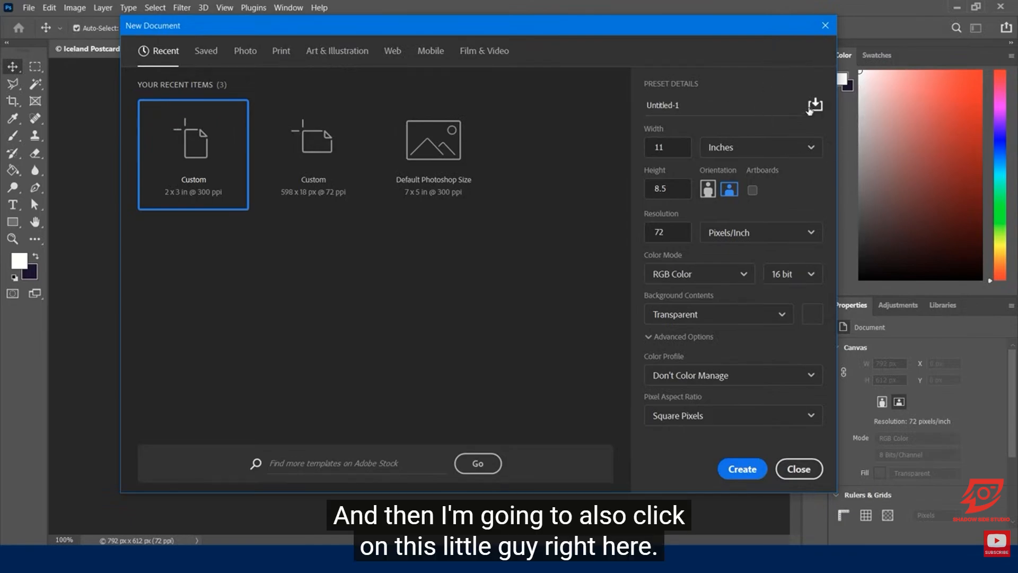
{"action": "left_click", "coordinate": [815, 106]}
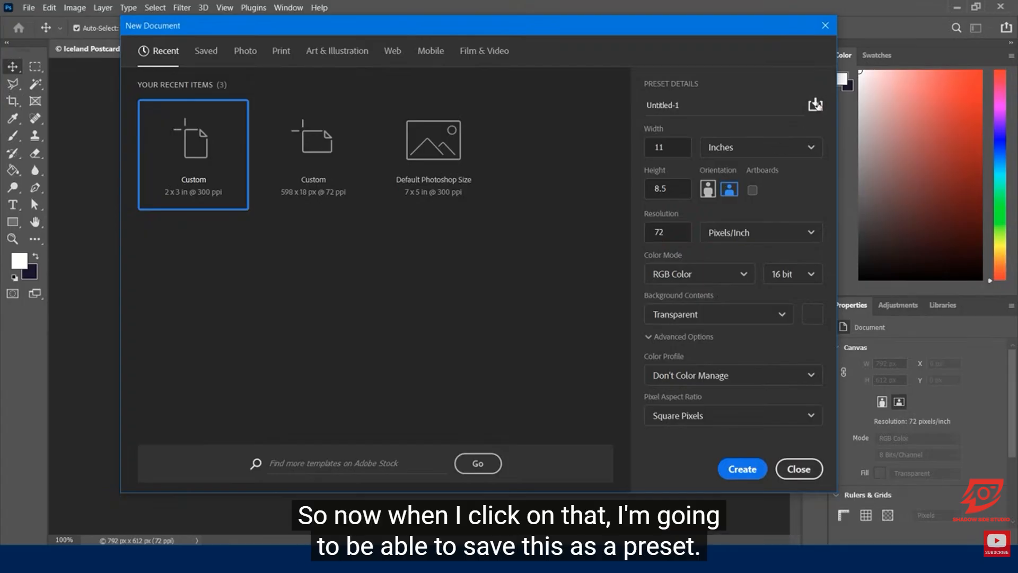
{"action": "left_click", "coordinate": [815, 105]}
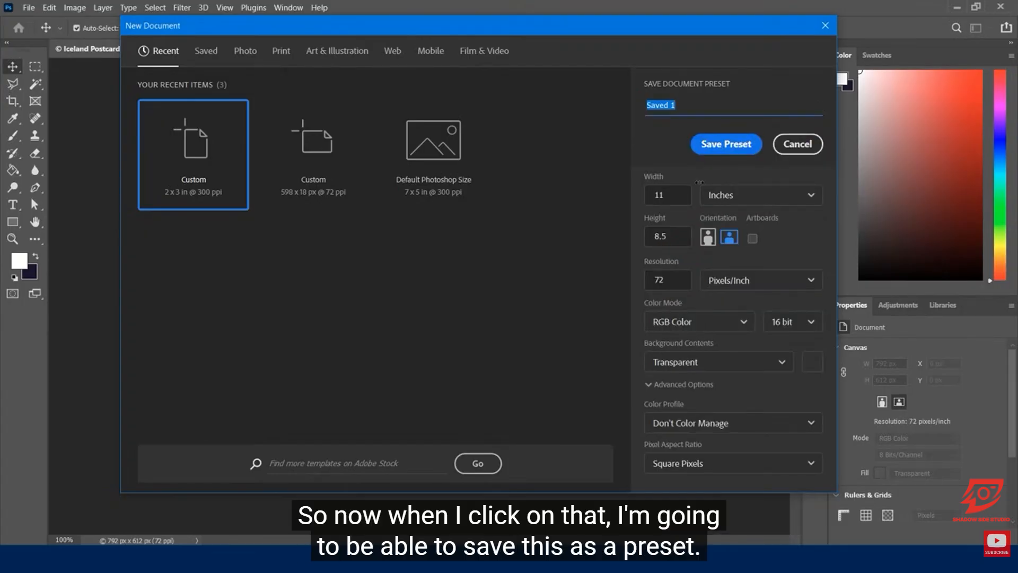
{"action": "type", "text": "1"}
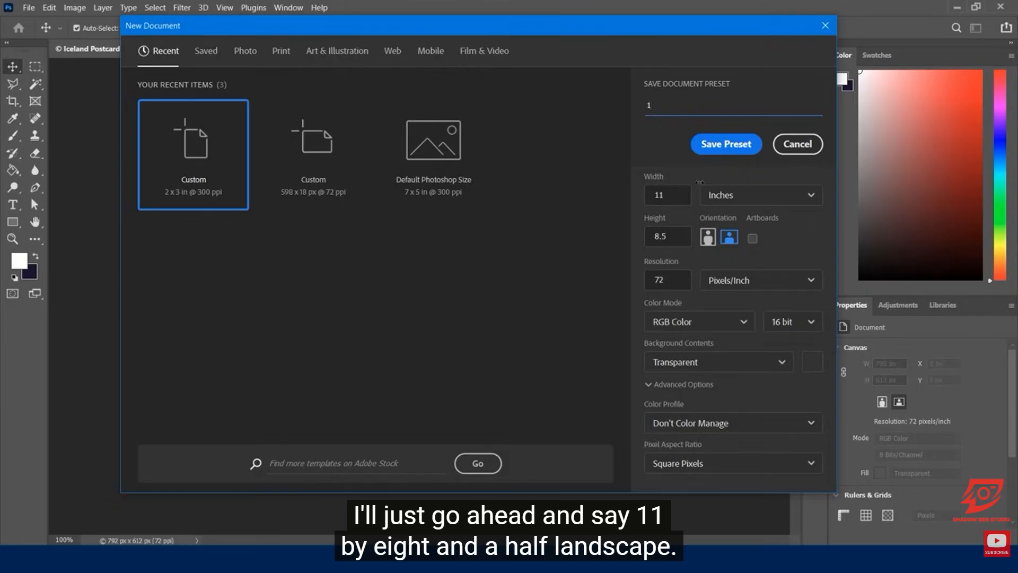
{"action": "type", "text": "1 x 8.5 landscape 72ppi"}
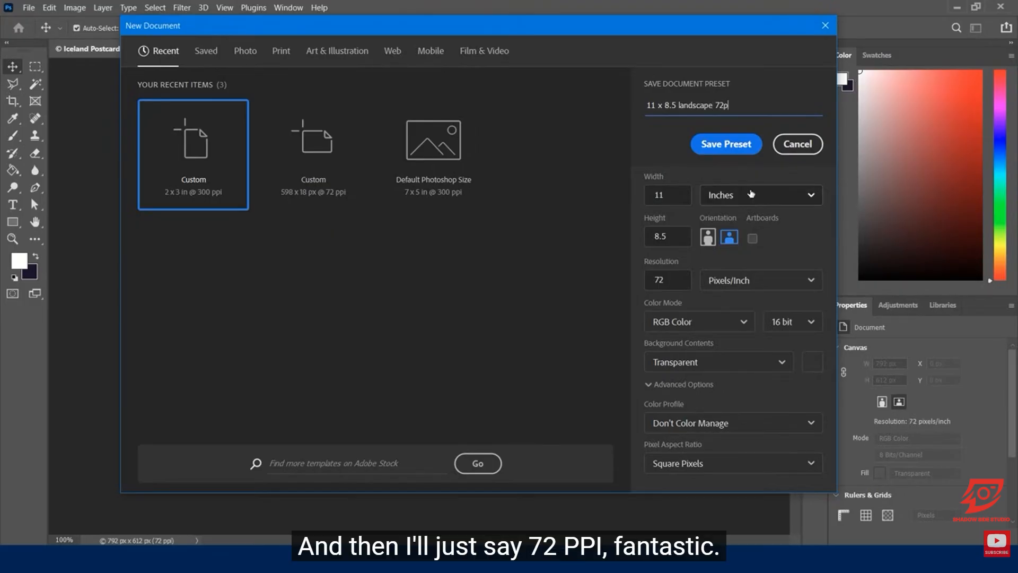
{"action": "left_click", "coordinate": [694, 145]}
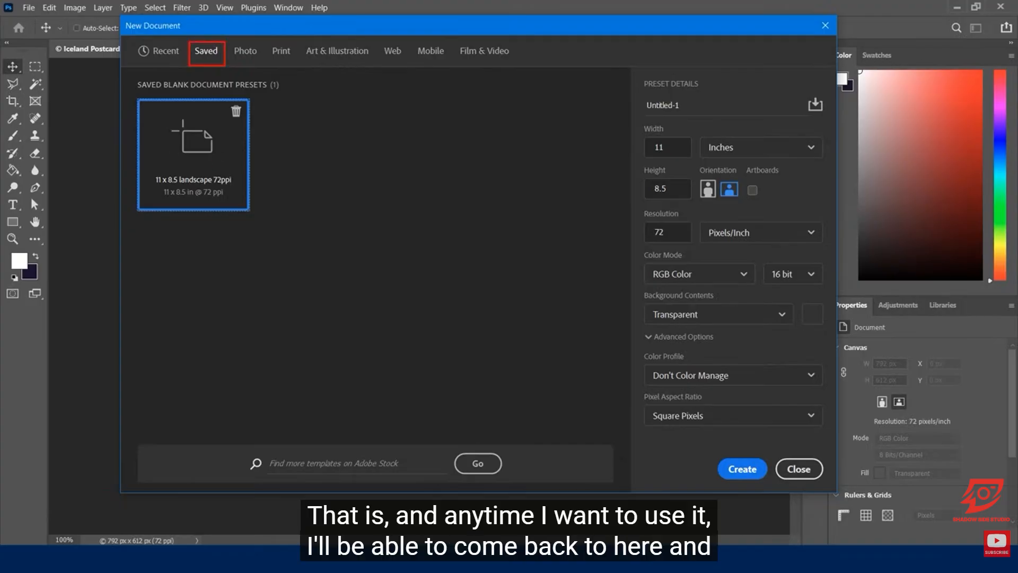
Step: Create the new document from the saved 11 x 8.5 landscape 72ppi preset and deselect its layer
{"action": "key", "text": "Escape"}
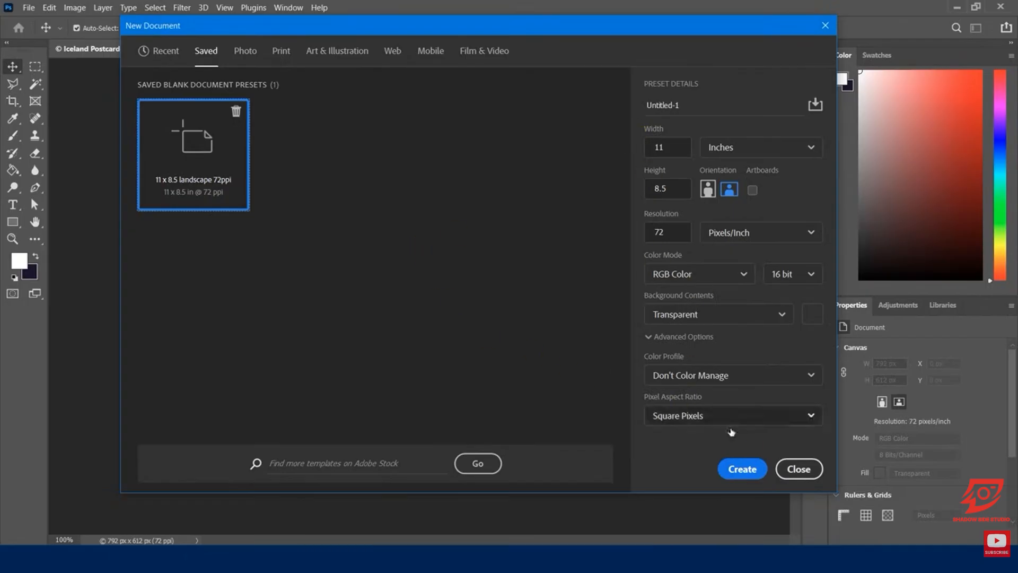
{"action": "left_click", "coordinate": [747, 470]}
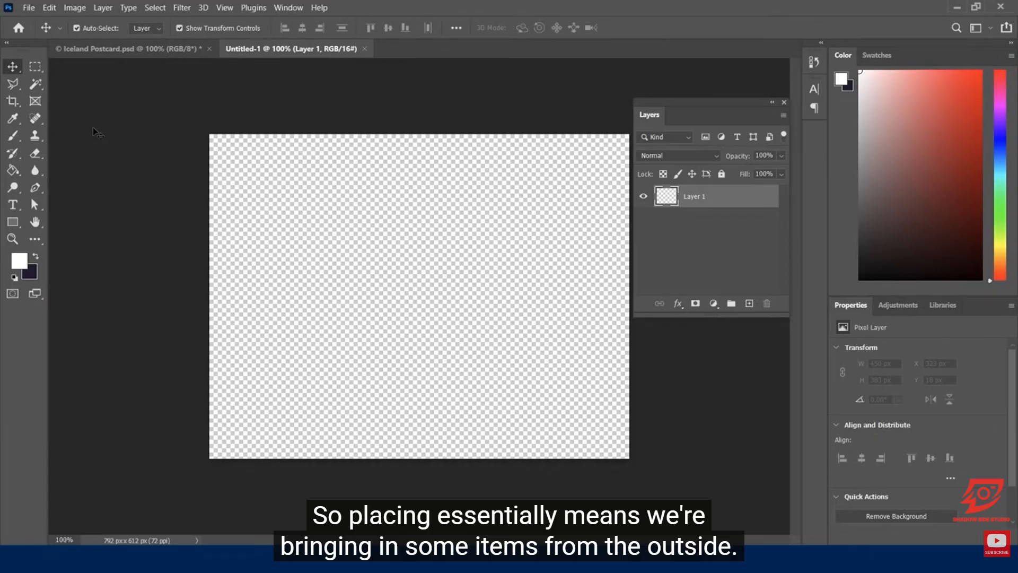
{"action": "left_click", "coordinate": [188, 129]}
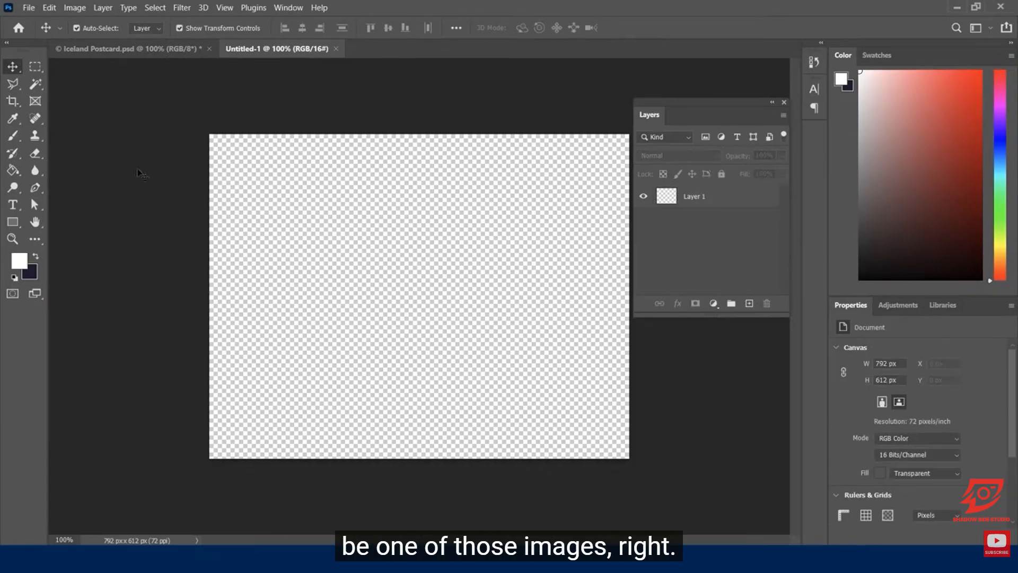
Step: Place the BigIceberg image as an embedded file from the 0 - Creation-Setup folder of Photoshop Fundamentals Files
{"action": "left_click", "coordinate": [30, 9]}
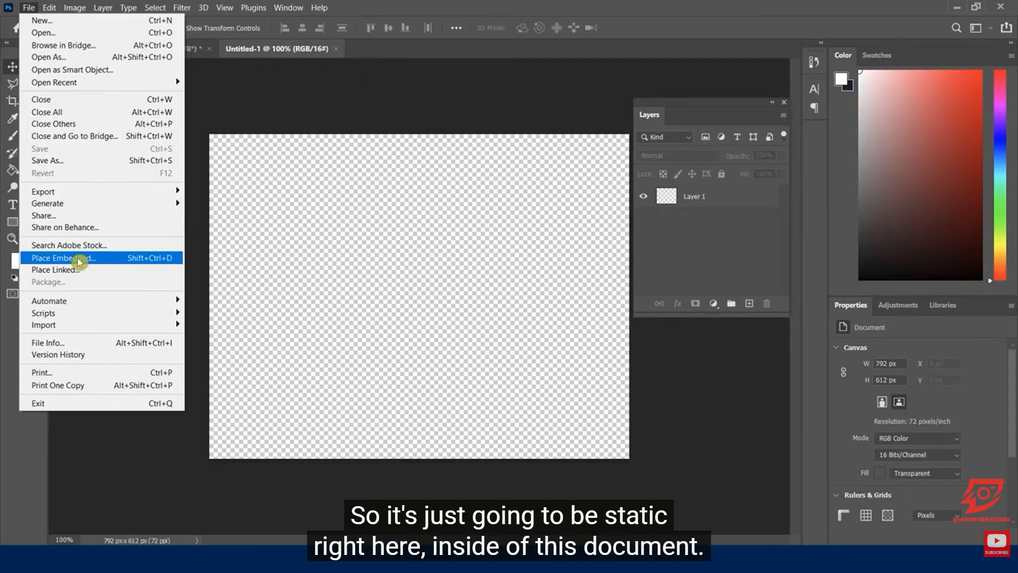
{"action": "left_click", "coordinate": [79, 260]}
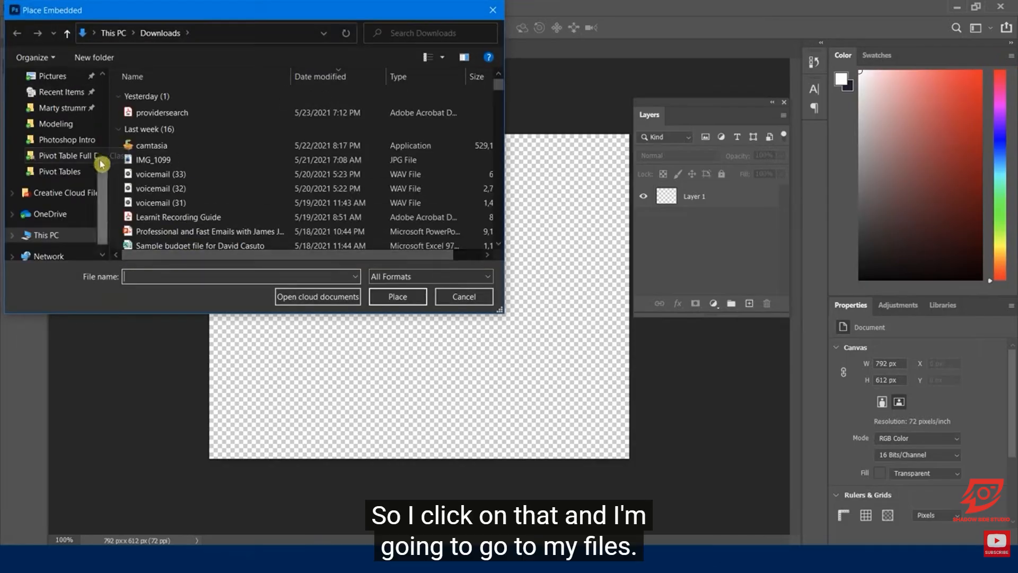
{"action": "scroll", "coordinate": [101, 132], "scroll_direction": "up", "scroll_amount": 5}
{"action": "left_click", "coordinate": [60, 106]}
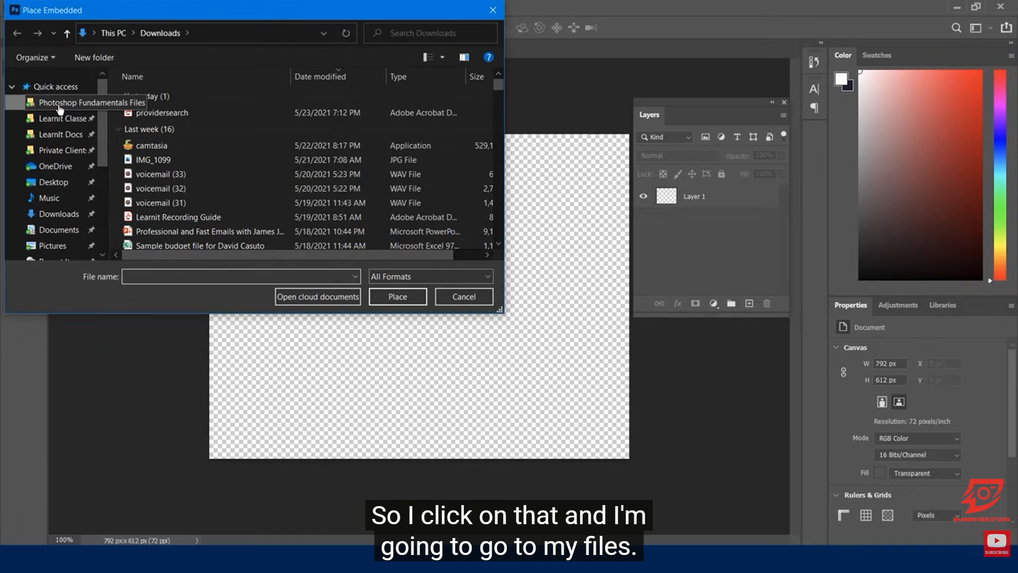
{"action": "double_click", "coordinate": [159, 97]}
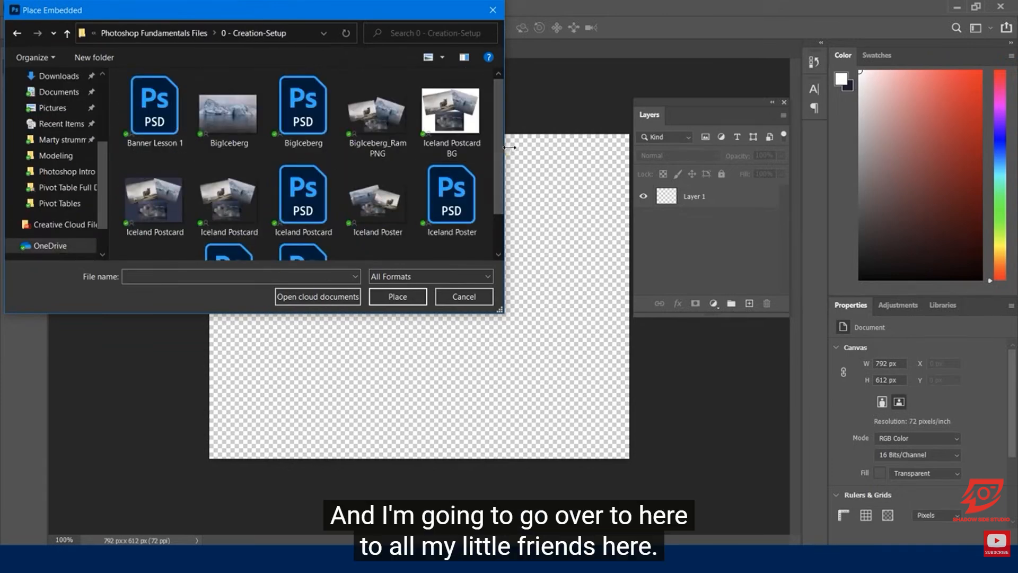
{"action": "double_click", "coordinate": [227, 125]}
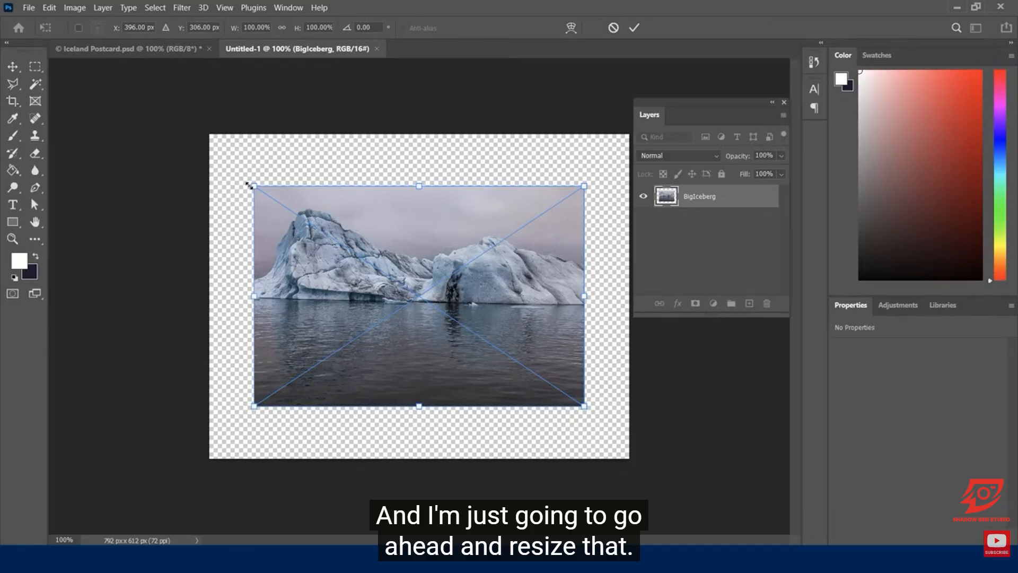
Step: Scale the placed BigIceberg image to about 57%, rotate it -12°, and position it in the canvas's upper left area
{"action": "left_click_drag", "start_coordinate": [249, 186], "coordinate": [384, 283]}
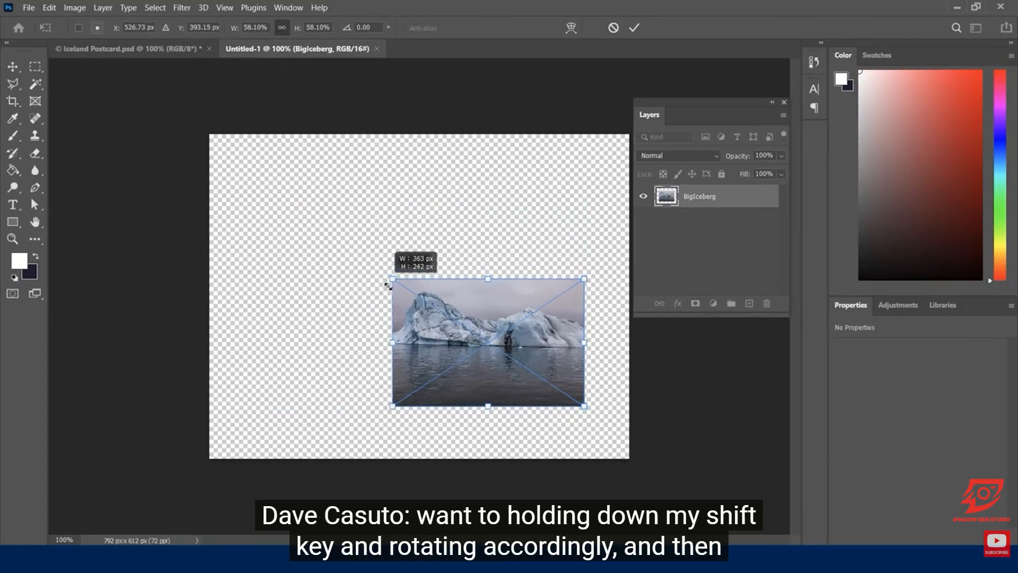
{"action": "left_click_drag", "start_coordinate": [498, 307], "coordinate": [334, 214]}
{"action": "left_click_drag", "start_coordinate": [231, 181], "coordinate": [217, 203]}
{"action": "left_click_drag", "start_coordinate": [303, 224], "coordinate": [309, 221]}
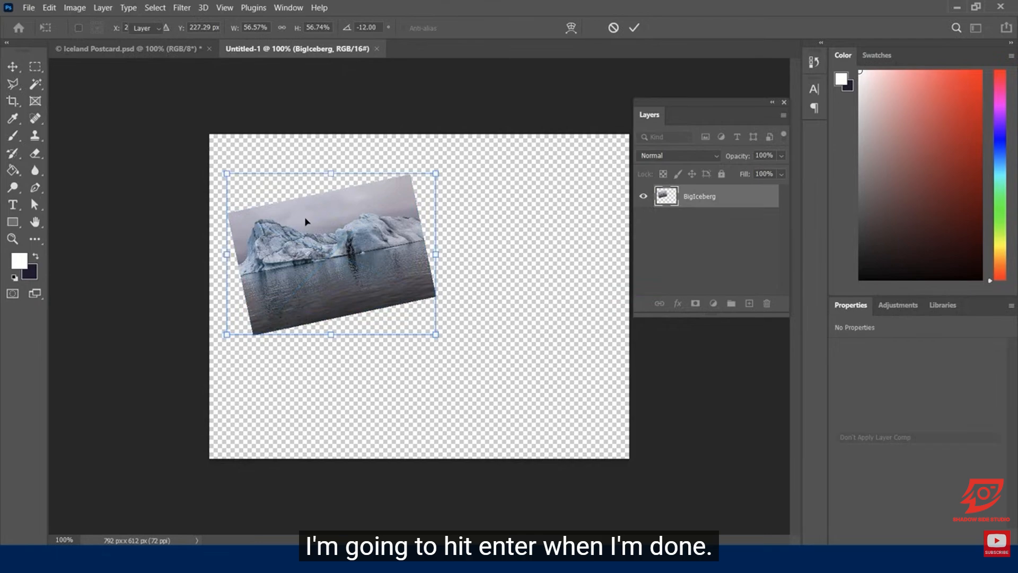
{"action": "key", "text": "Return"}
Step: Place the Ram image in the document as an embedded file
{"action": "left_click", "coordinate": [29, 7]}
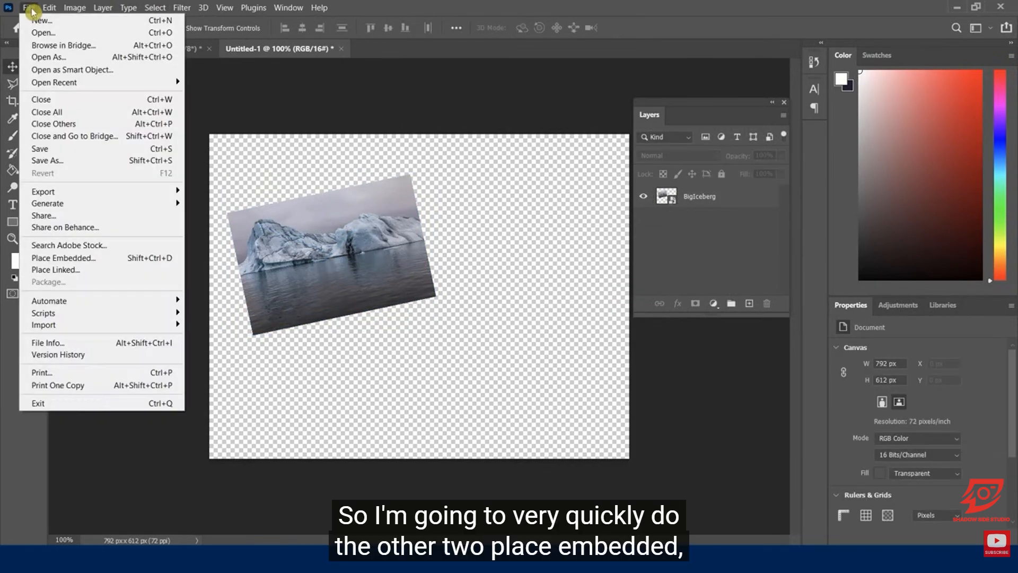
{"action": "left_click", "coordinate": [69, 257]}
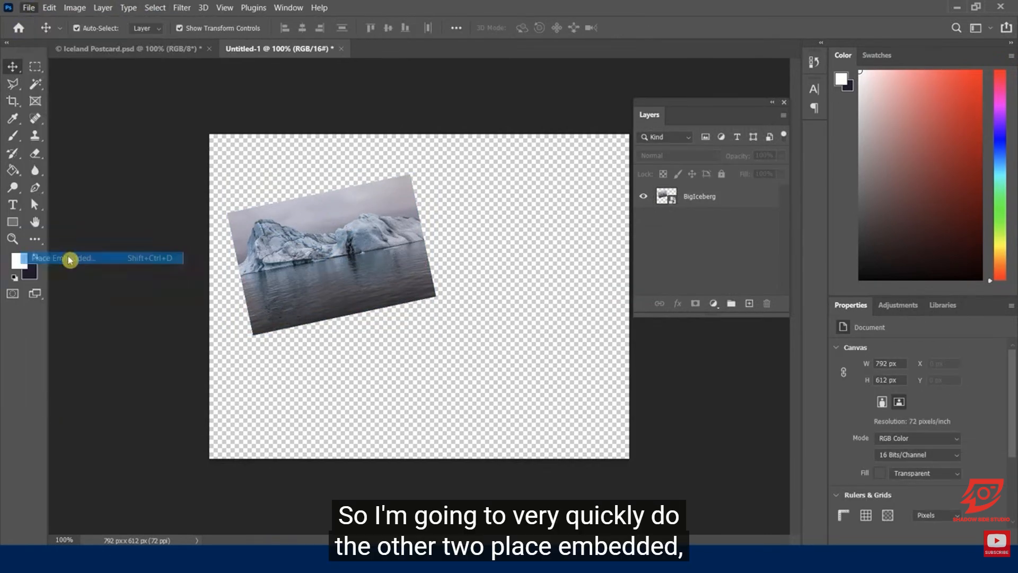
{"action": "left_click_drag", "start_coordinate": [496, 151], "coordinate": [497, 193]}
{"action": "double_click", "coordinate": [381, 238]}
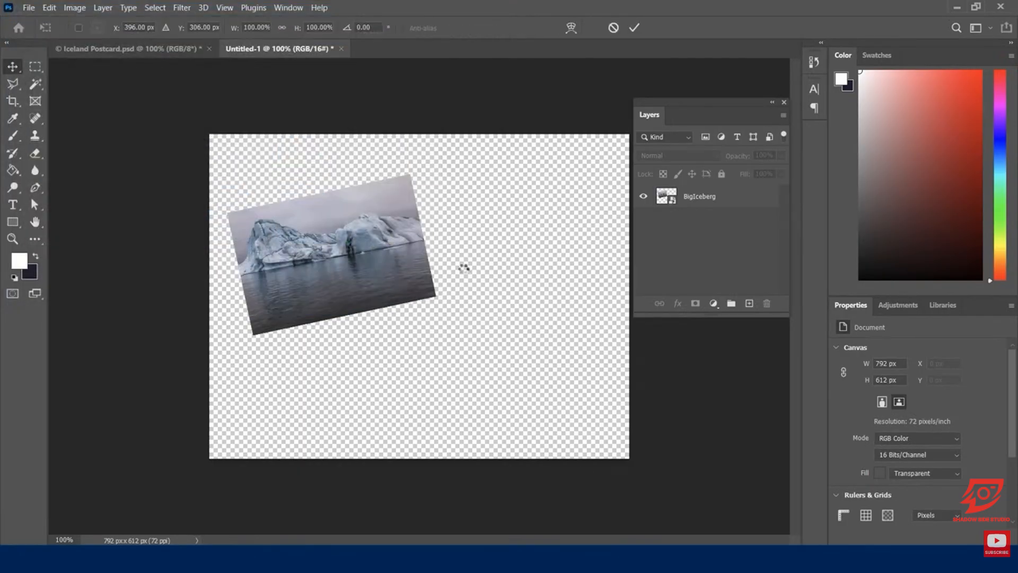
Step: Scale the Ram image to about 59%, rotate it about 21.7°, and position it at upper right, slightly overlapping the iceberg photo
{"action": "left_click_drag", "start_coordinate": [253, 186], "coordinate": [384, 280]}
{"action": "left_click_drag", "start_coordinate": [452, 299], "coordinate": [466, 212]}
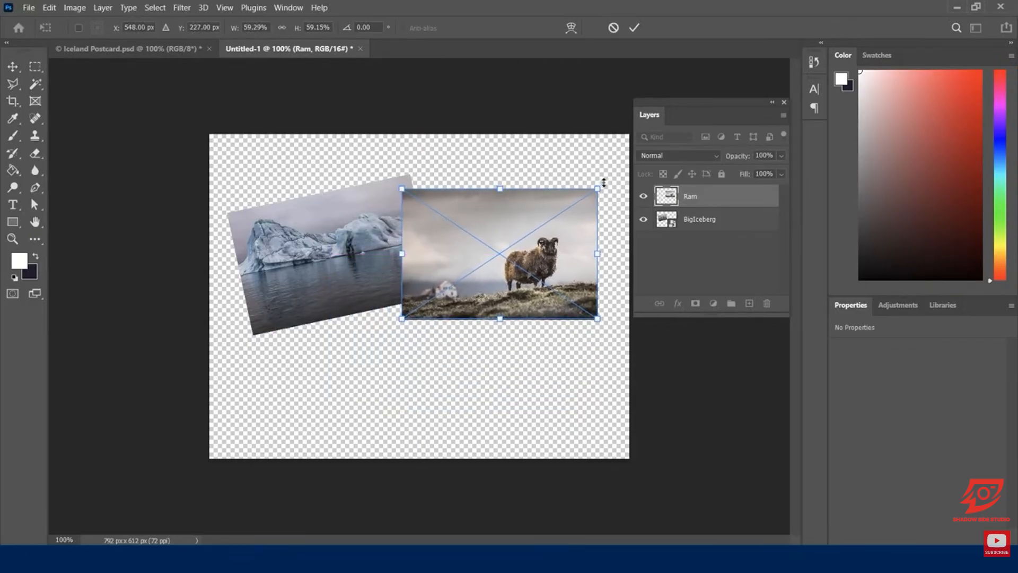
{"action": "left_click_drag", "start_coordinate": [605, 180], "coordinate": [624, 224]}
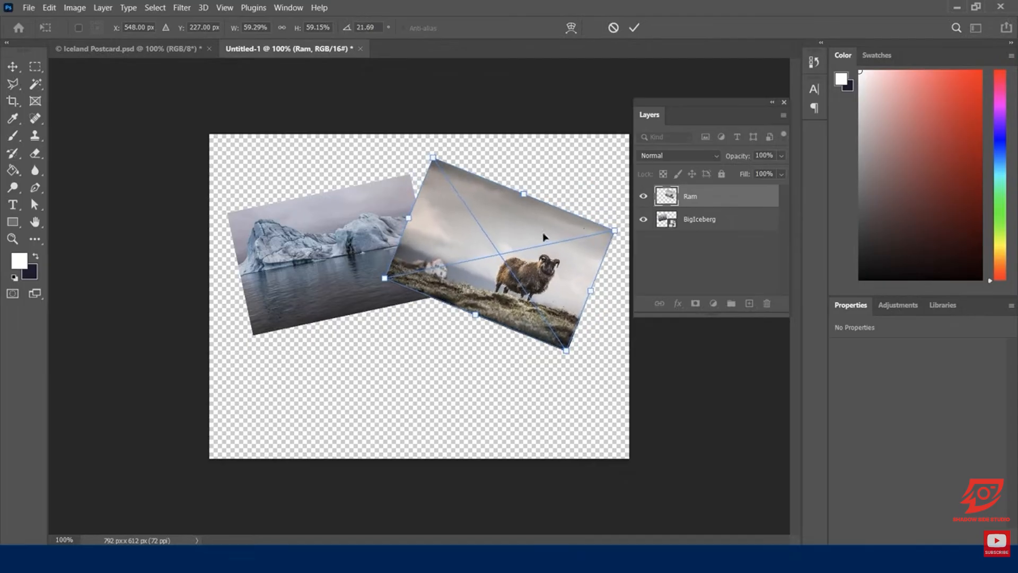
{"action": "left_click_drag", "start_coordinate": [525, 228], "coordinate": [517, 236]}
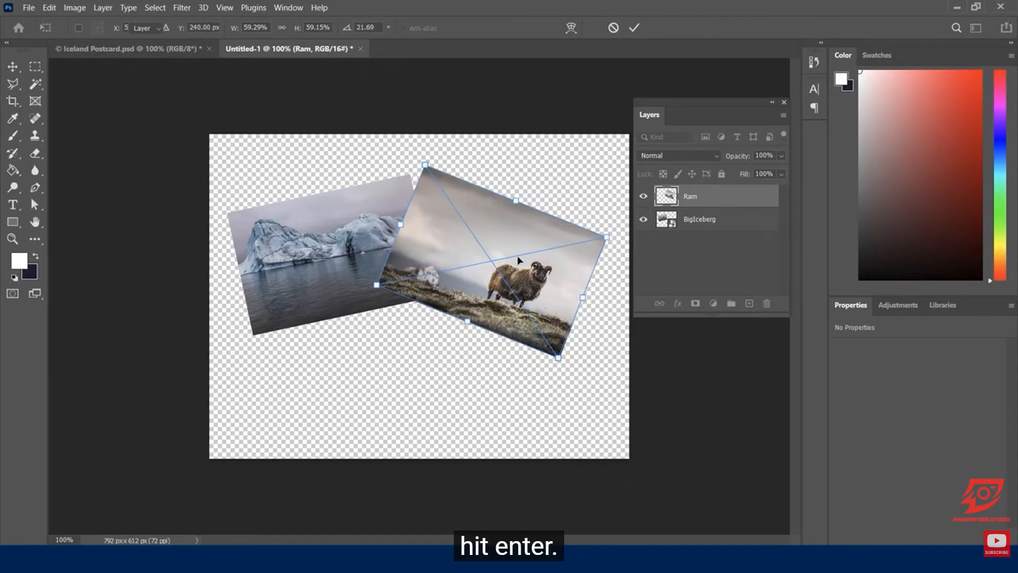
{"action": "key", "text": "Return"}
Step: Place the MediumIceberg image from the 0 - Creation-Setup folder as an embedded file
{"action": "left_click", "coordinate": [28, 7]}
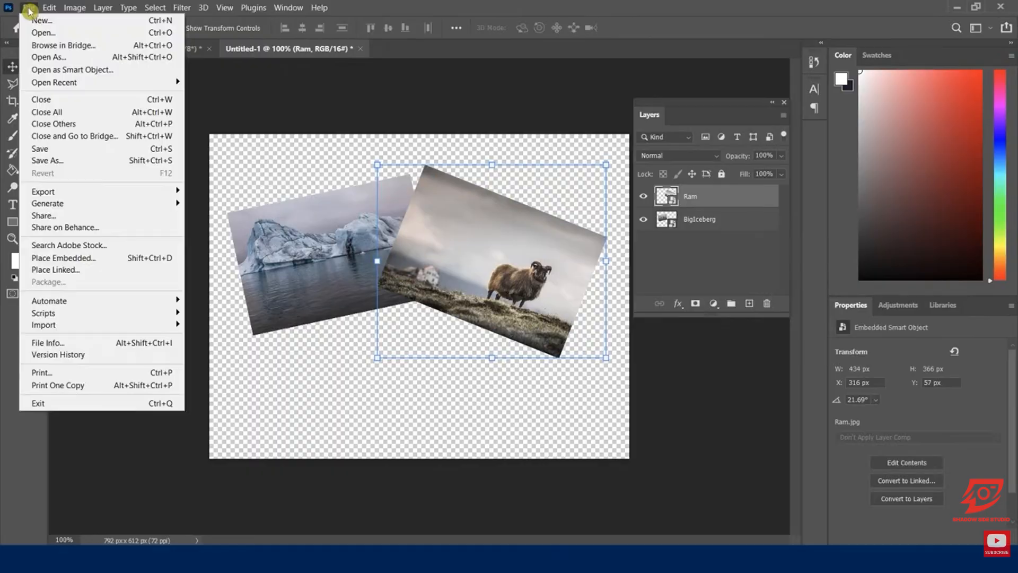
{"action": "left_click", "coordinate": [72, 257]}
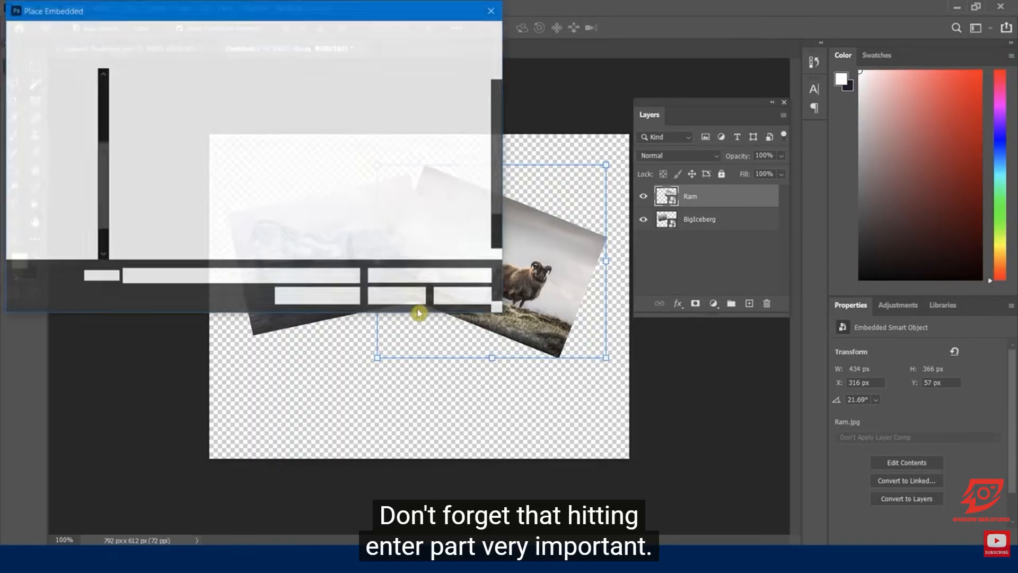
{"action": "scroll", "coordinate": [492, 200], "scroll_direction": "down", "scroll_amount": 1}
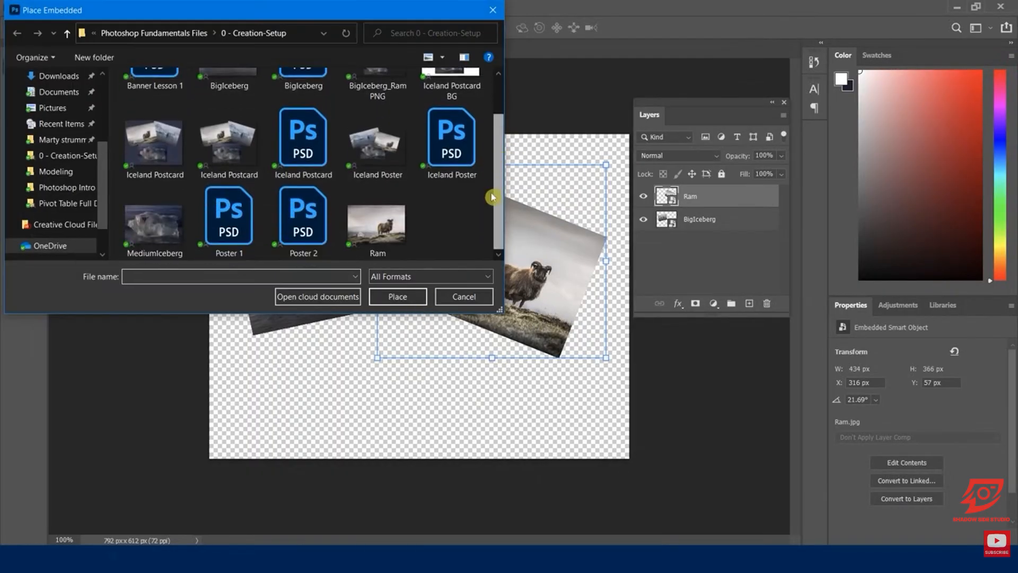
{"action": "double_click", "coordinate": [159, 234]}
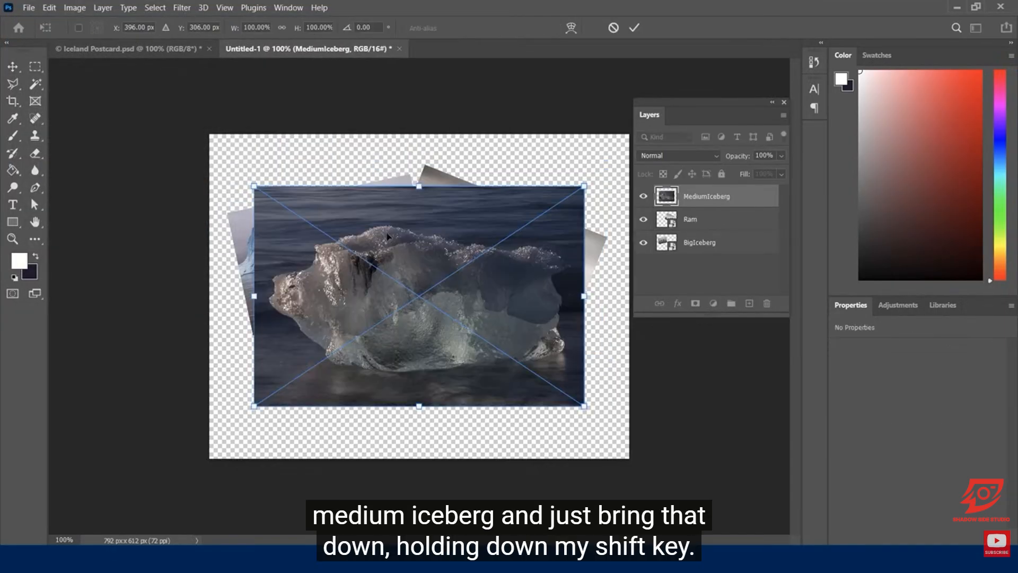
Step: Scale the MediumIceberg image to about 62% and position it at the canvas's lower centre, overlapping the other two photos
{"action": "left_click_drag", "start_coordinate": [391, 254], "coordinate": [400, 305]}
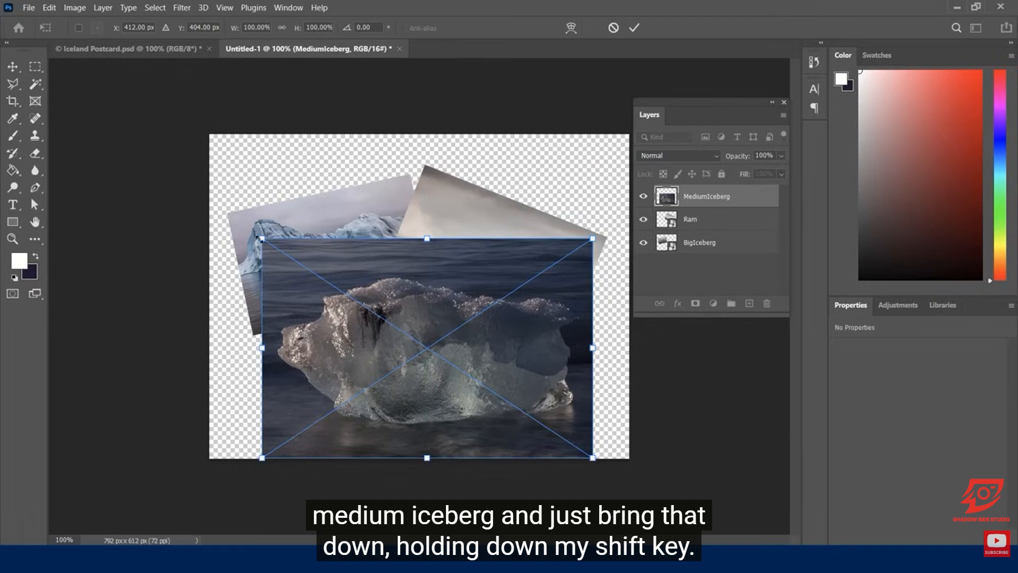
{"action": "left_click_drag", "start_coordinate": [262, 239], "coordinate": [389, 322]}
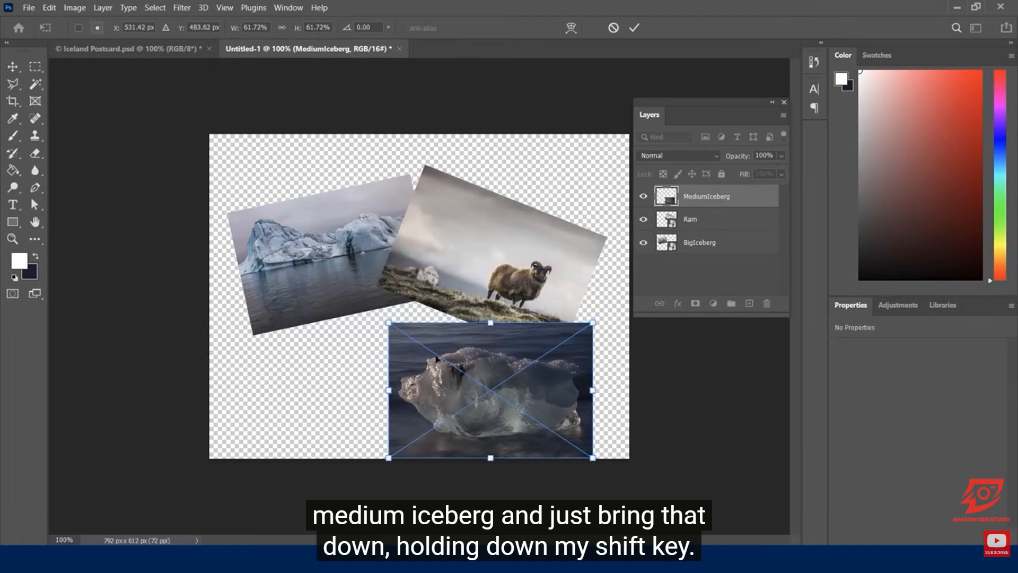
{"action": "left_click_drag", "start_coordinate": [487, 353], "coordinate": [418, 325]}
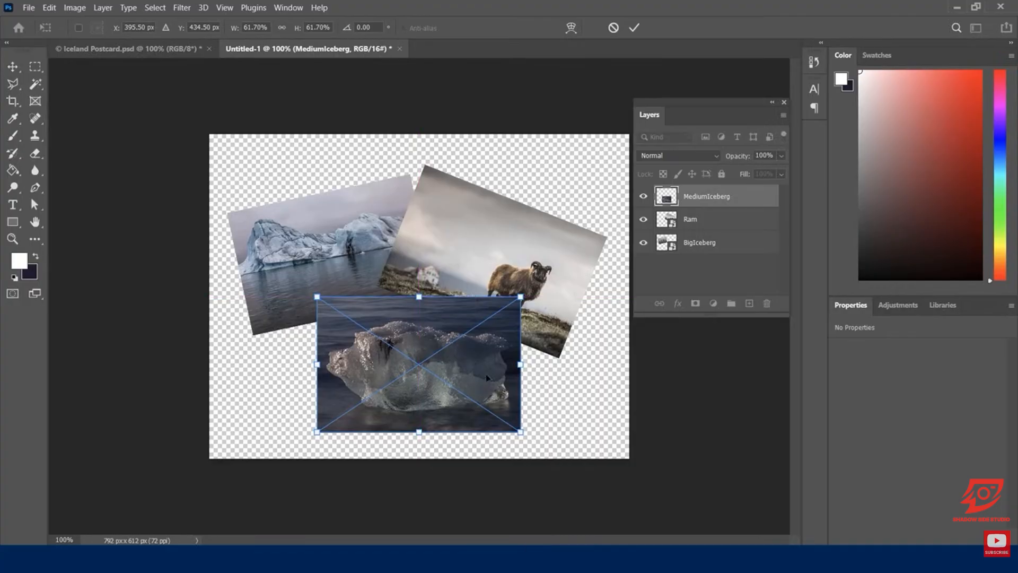
{"action": "left_click", "coordinate": [636, 33]}
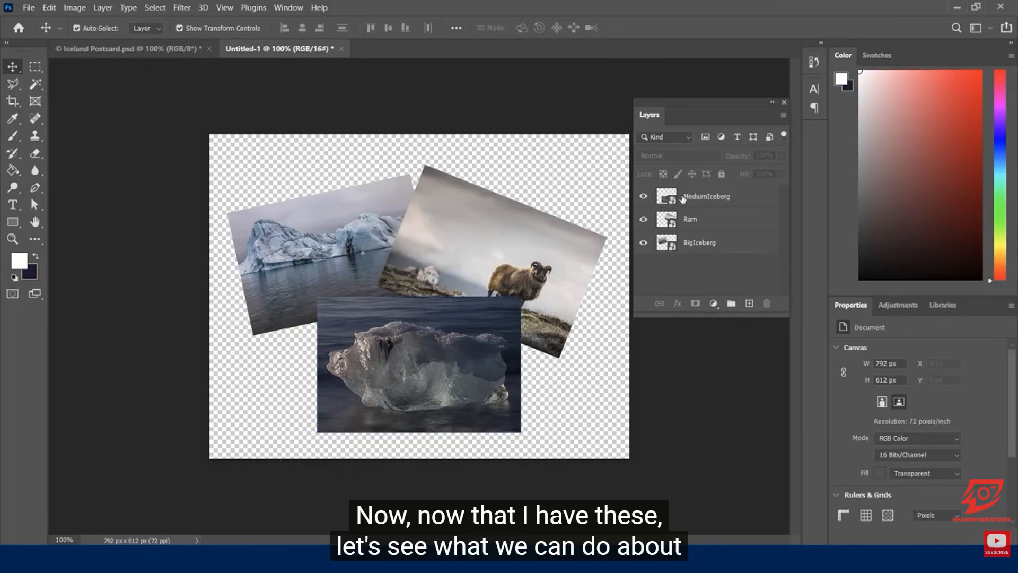
Step: Select the big iceberg, ram and medium iceberg images in turn on the canvas to check which layer each belongs to
{"action": "left_click", "coordinate": [707, 269]}
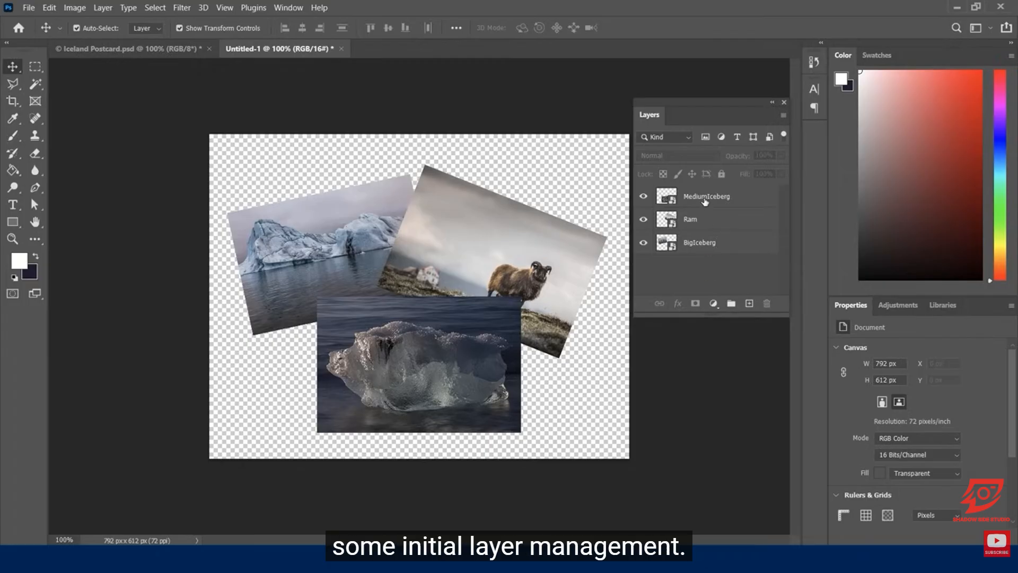
{"action": "left_click", "coordinate": [739, 278]}
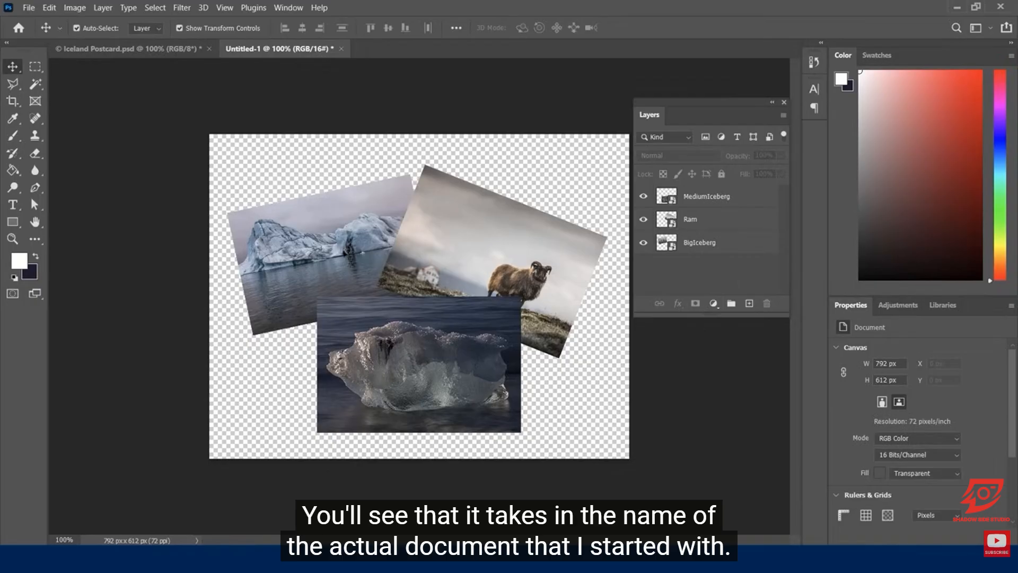
{"action": "left_click", "coordinate": [330, 242]}
{"action": "left_click", "coordinate": [513, 237]}
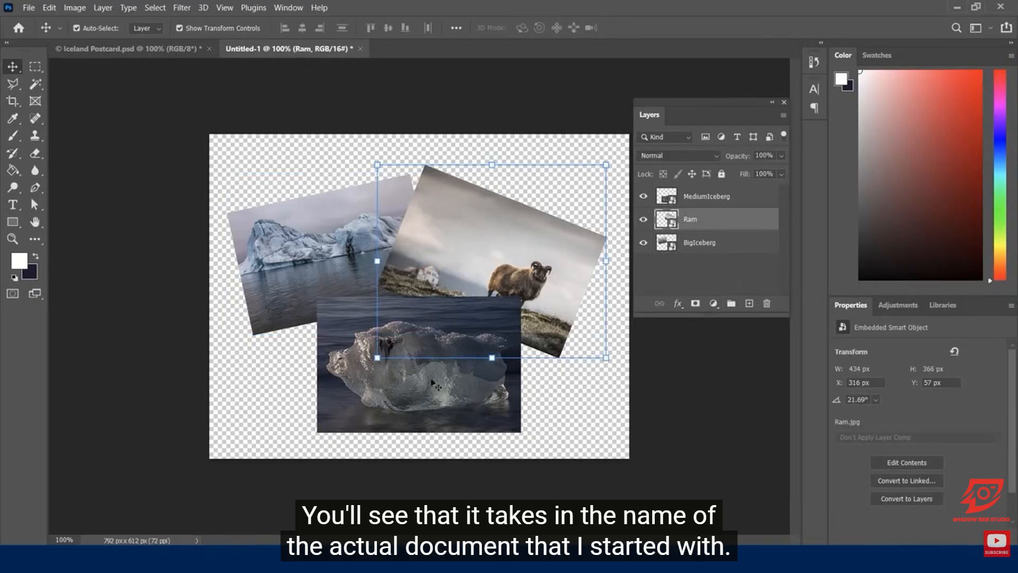
{"action": "left_click", "coordinate": [423, 393]}
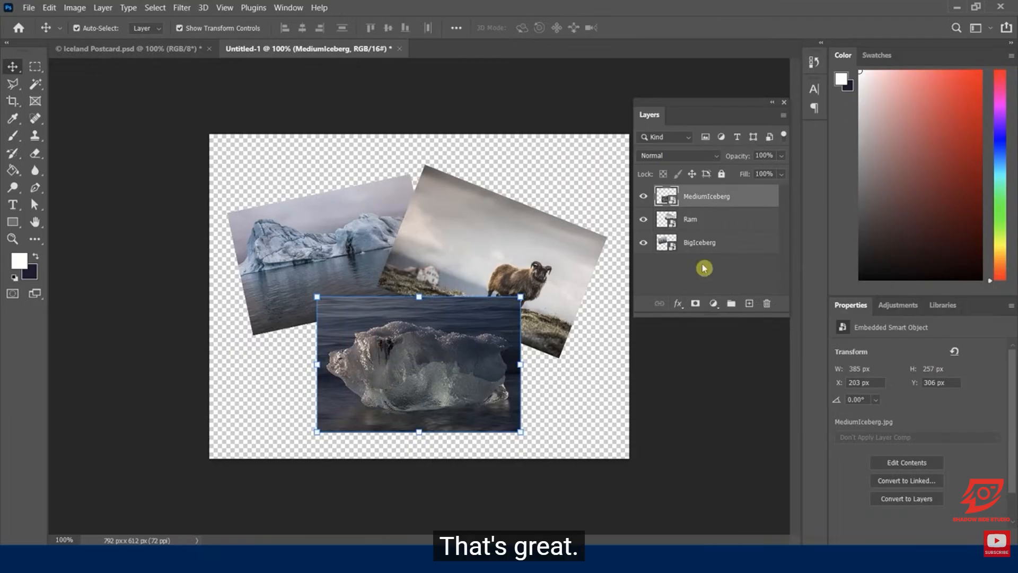
Step: Rename the MediumIceberg layer to "Iceberg 1"
{"action": "double_click", "coordinate": [705, 196]}
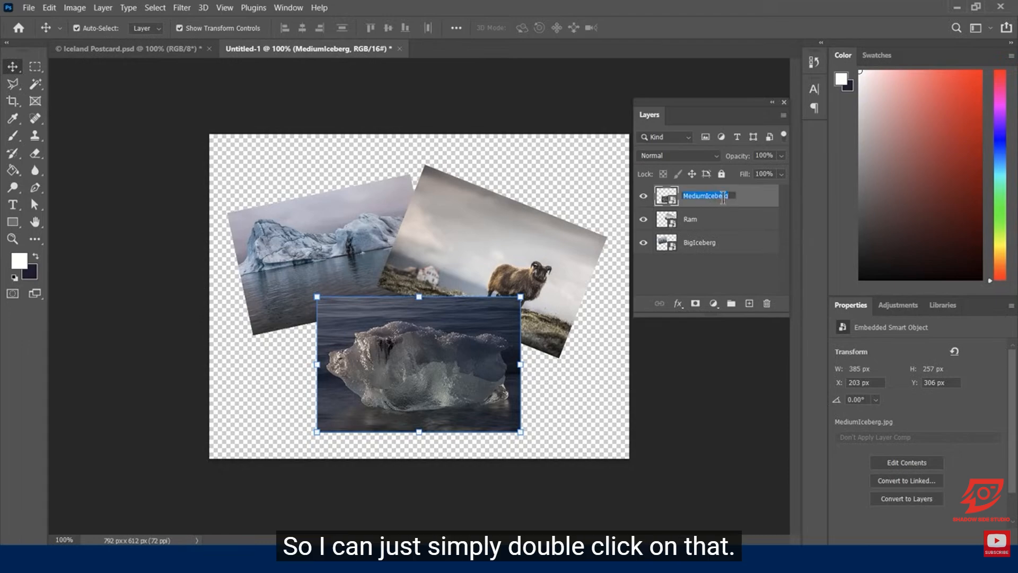
{"action": "left_click", "coordinate": [706, 197]}
{"action": "key", "text": "BackSpace"}
{"action": "key", "text": "BackSpace"}
{"action": "key", "text": "BackSpace"}
{"action": "key", "text": "BackSpace"}
{"action": "key", "text": "BackSpace"}
{"action": "key", "text": "BackSpace"}
{"action": "type", "text": "I"}
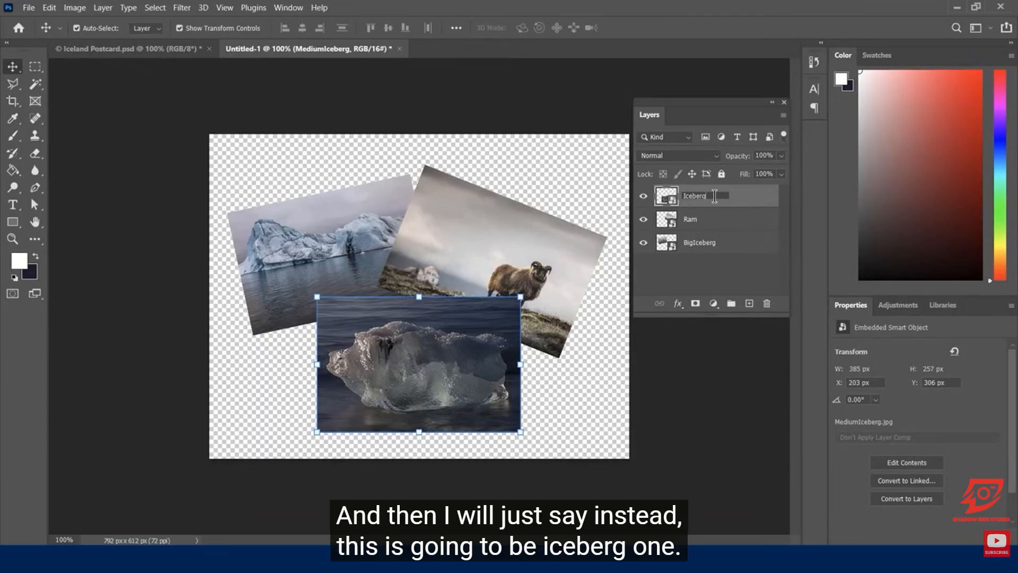
{"action": "key", "text": "Return"}
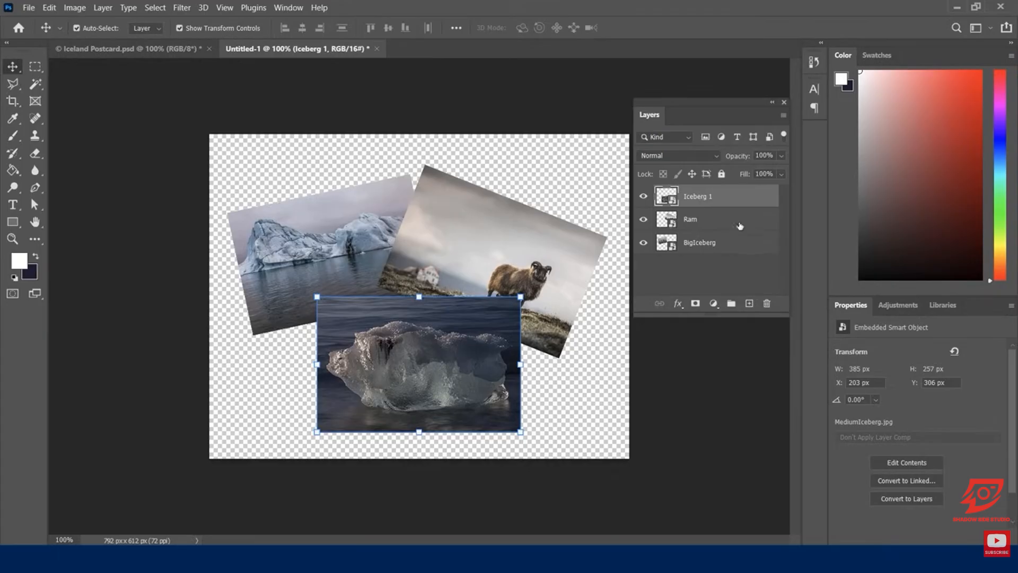
Step: Rename the BigIceberg layer to "Iceberg 2" and deselect all layers
{"action": "double_click", "coordinate": [701, 245]}
{"action": "type", "text": "Ice"}
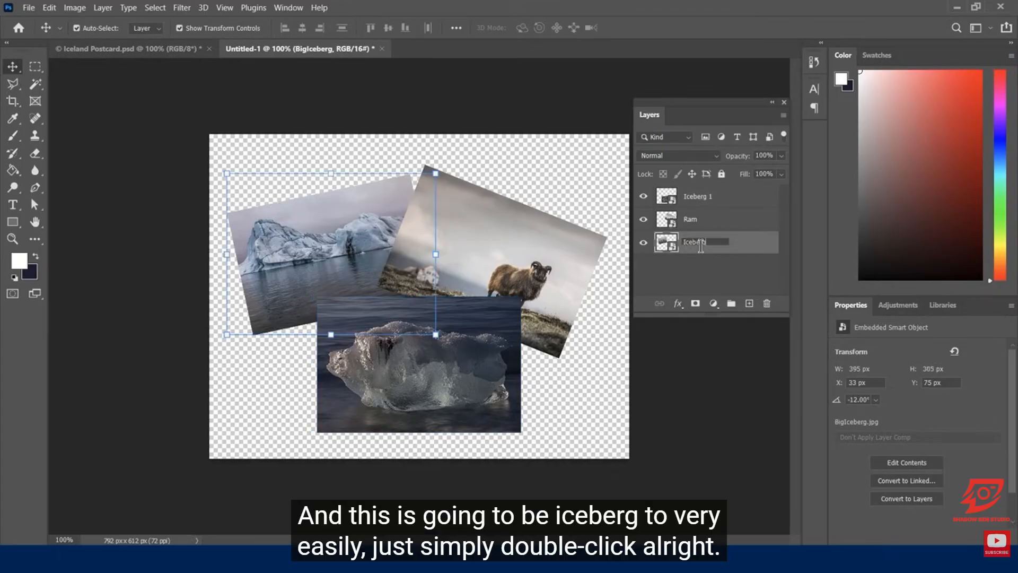
{"action": "key", "text": "Return"}
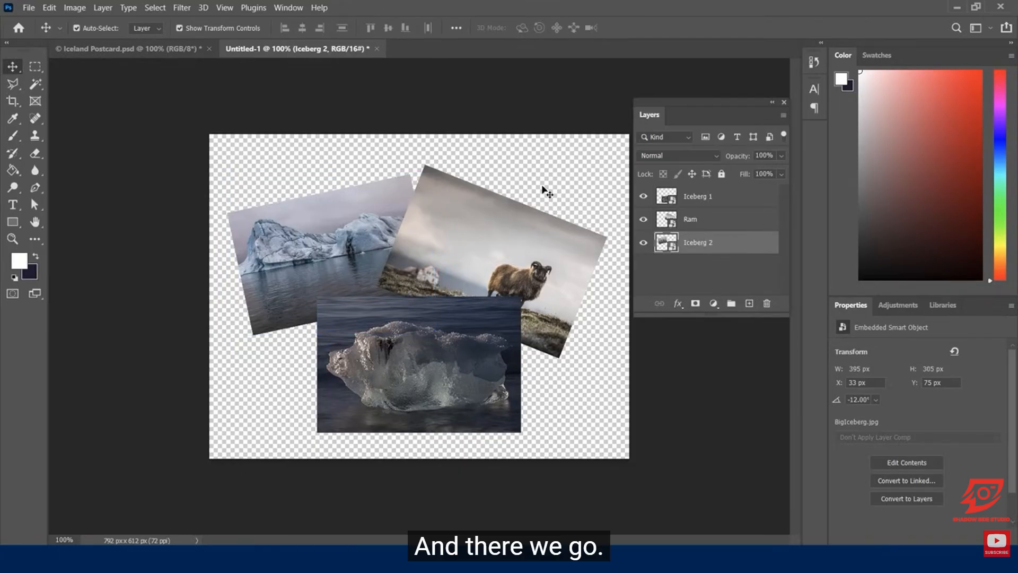
{"action": "left_click", "coordinate": [230, 143]}
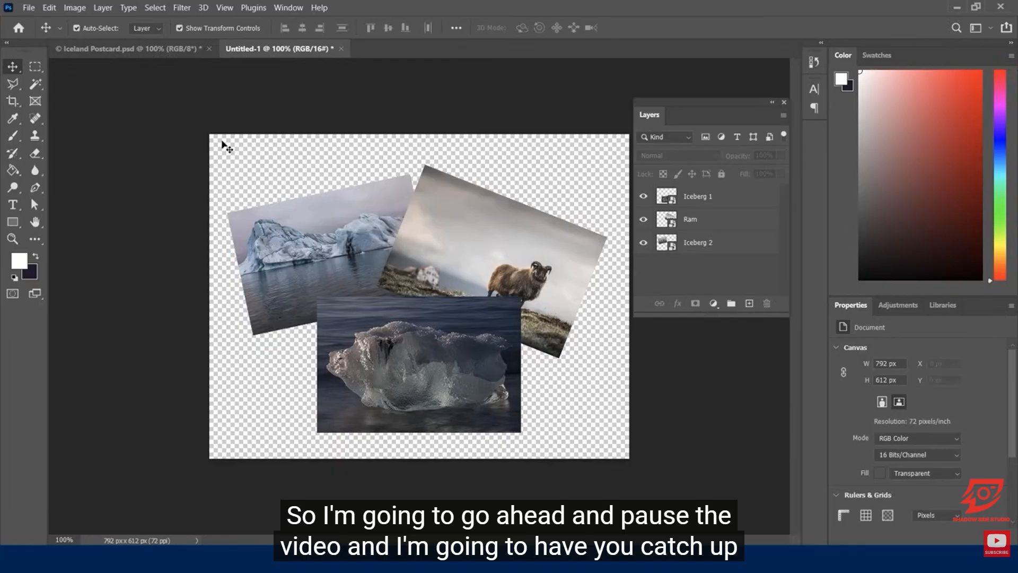